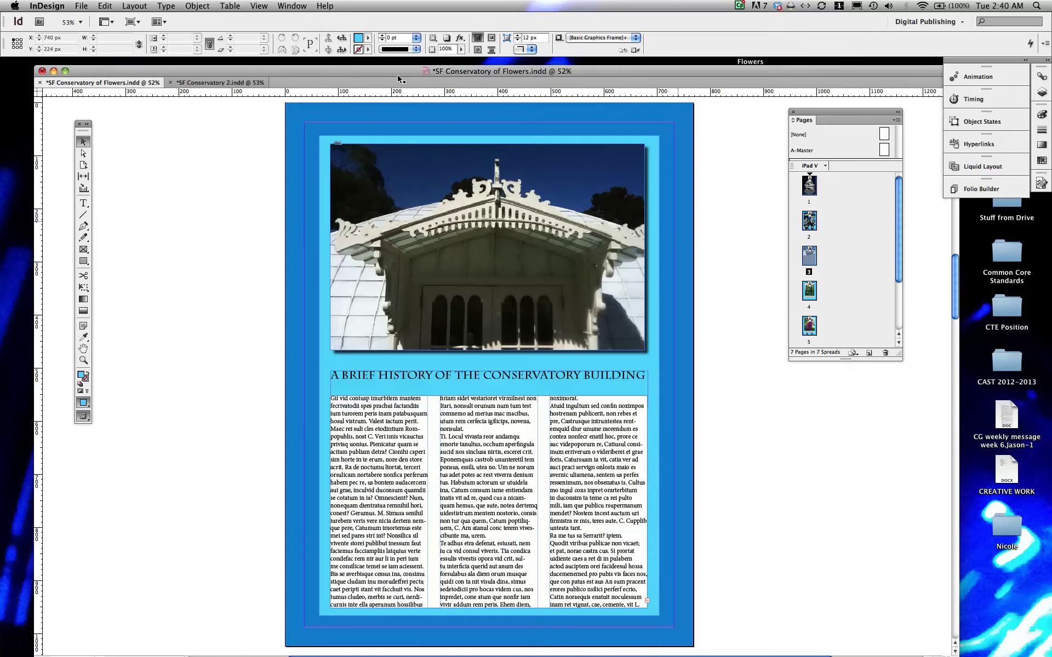
Step: View page 4 of the reference layout, then bring the SF Conservatory 2 document to the front
{"action": "double_click", "coordinate": [809, 292]}
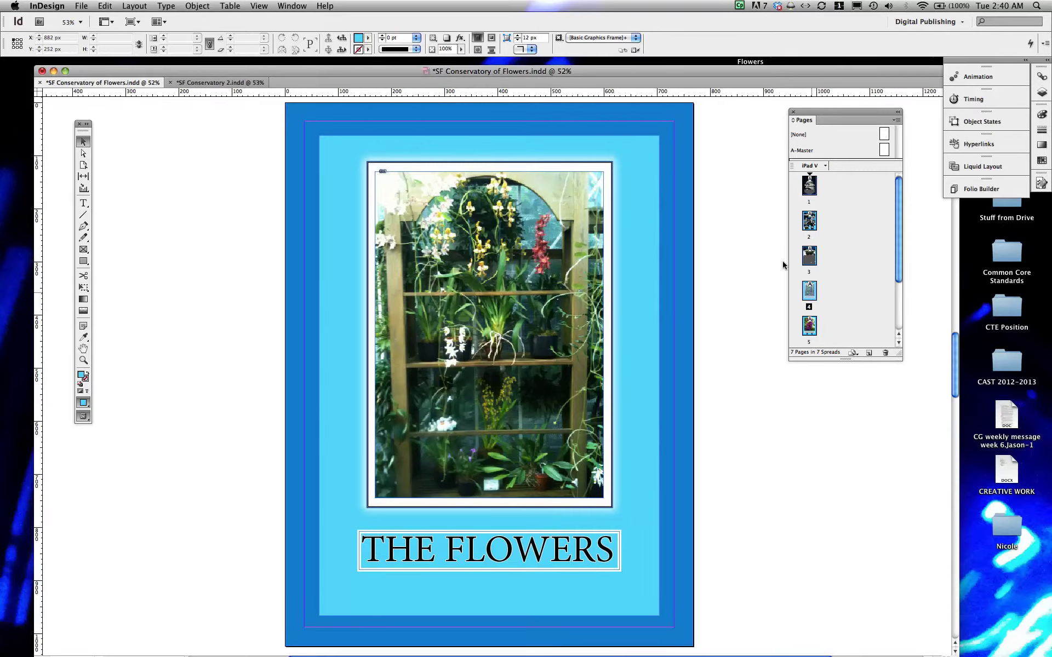
{"action": "left_click", "coordinate": [195, 82]}
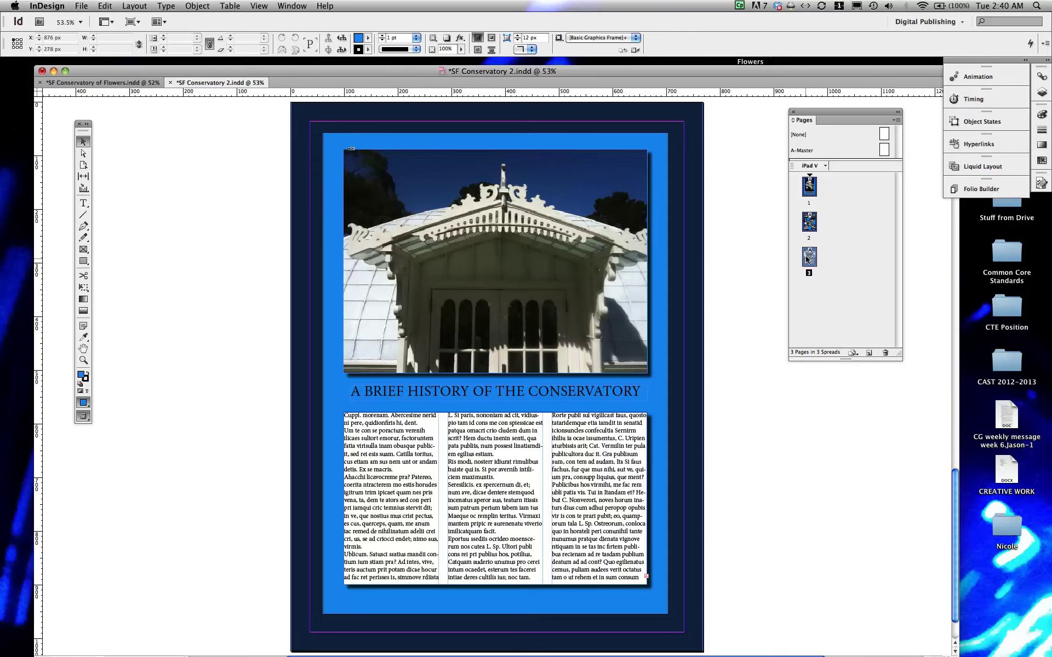
Step: Add a fourth page and delete its conservatory photo, headline and body text
{"action": "left_click", "coordinate": [869, 352]}
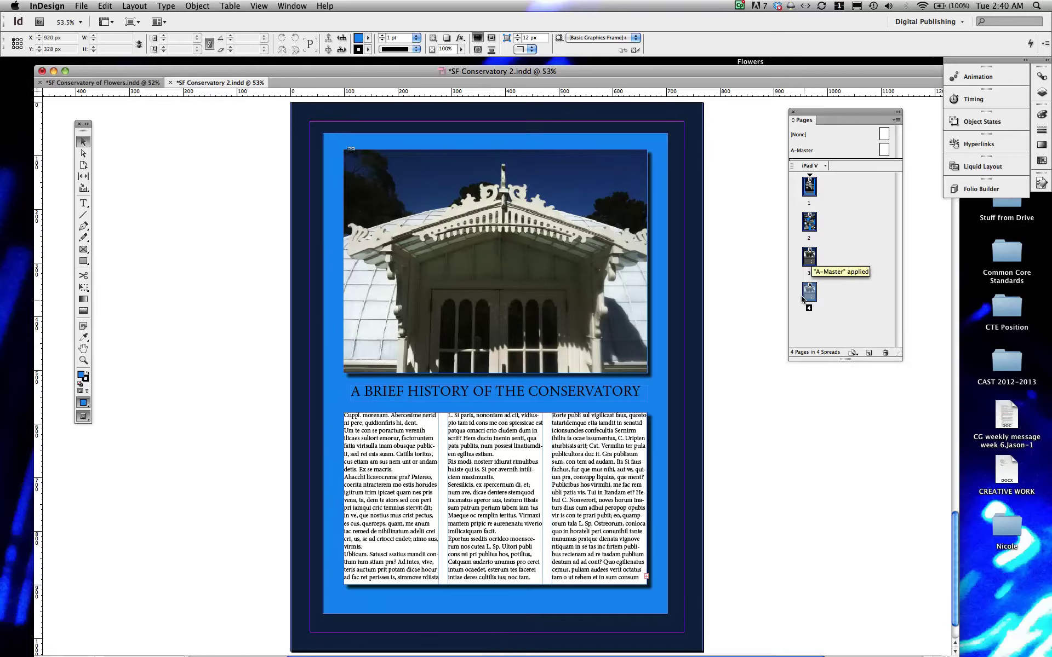
{"action": "left_click", "coordinate": [621, 257]}
{"action": "key", "text": "Delete"}
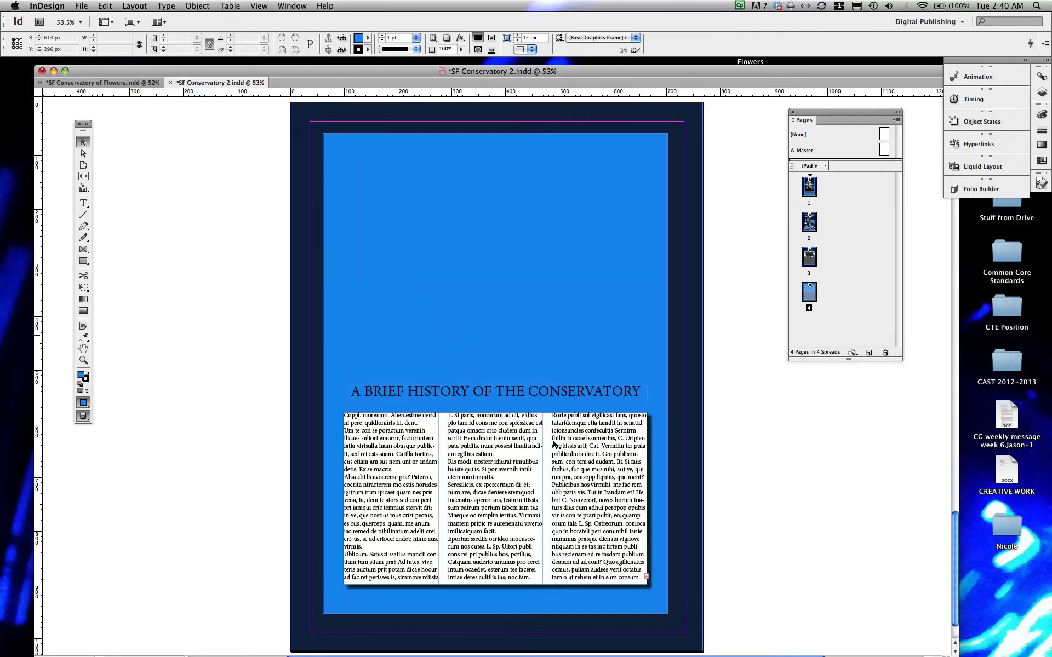
{"action": "left_click", "coordinate": [559, 391]}
{"action": "key", "text": "Delete"}
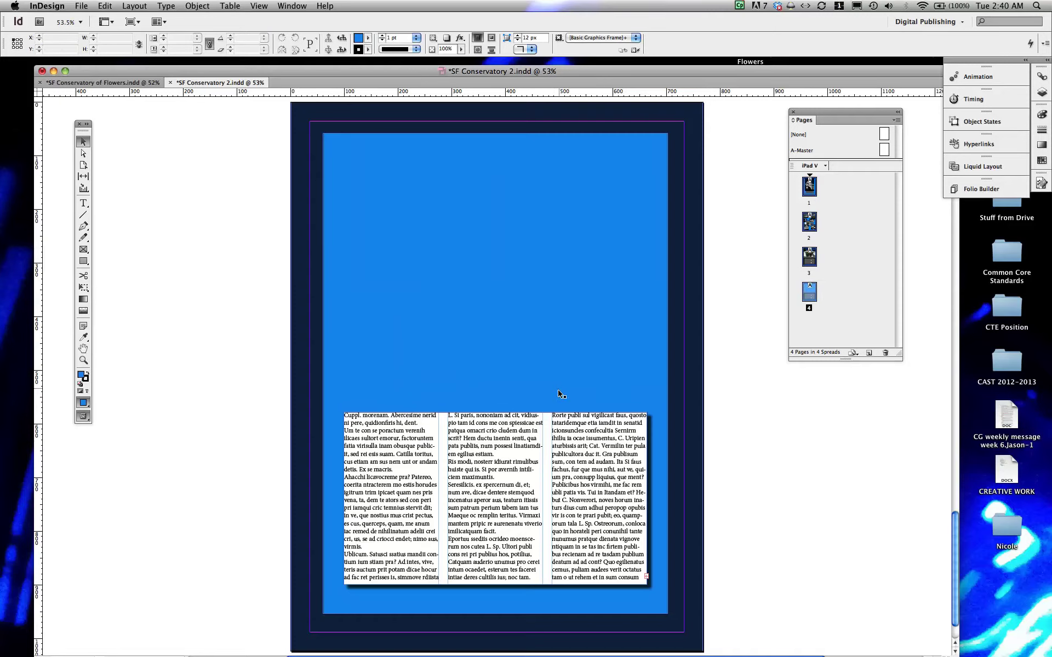
{"action": "left_click", "coordinate": [561, 443]}
{"action": "key", "text": "Delete"}
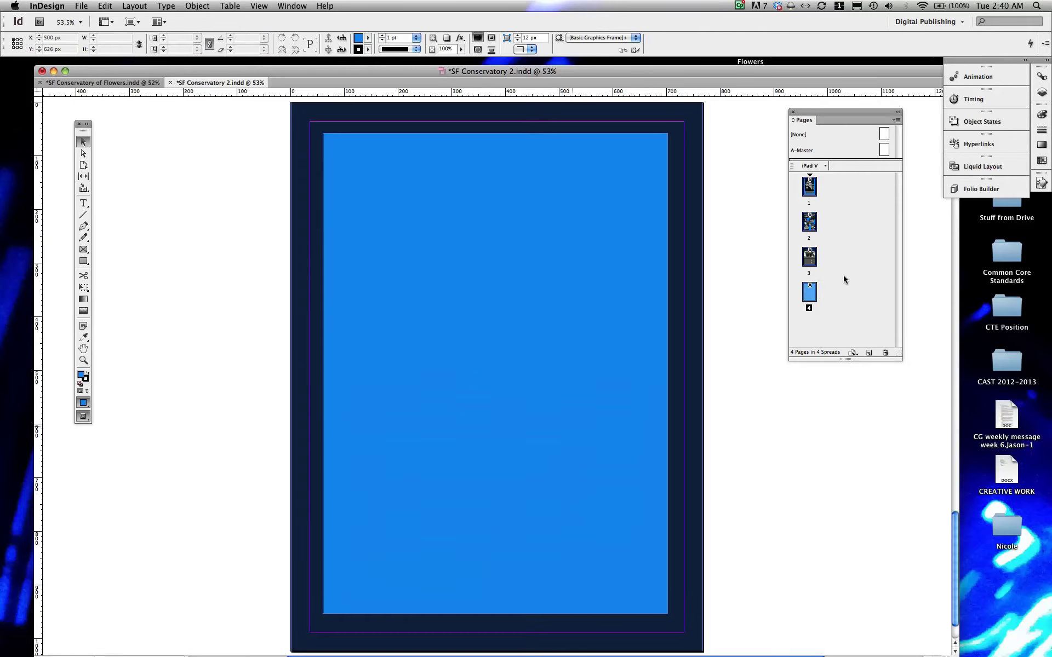
{"action": "left_click", "coordinate": [89, 83]}
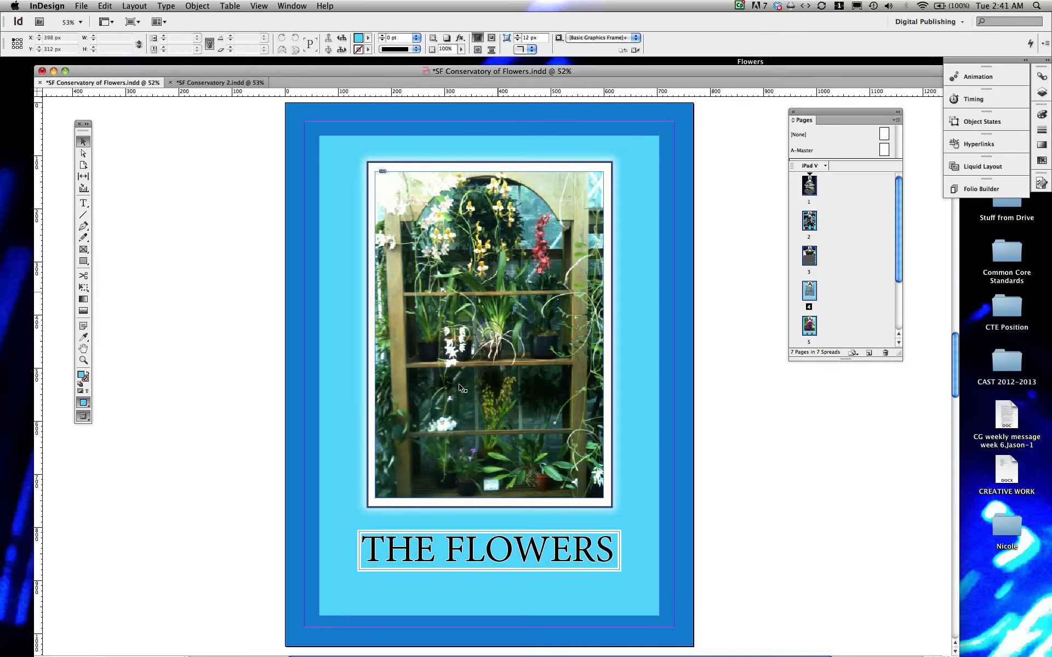
{"action": "left_click", "coordinate": [197, 83]}
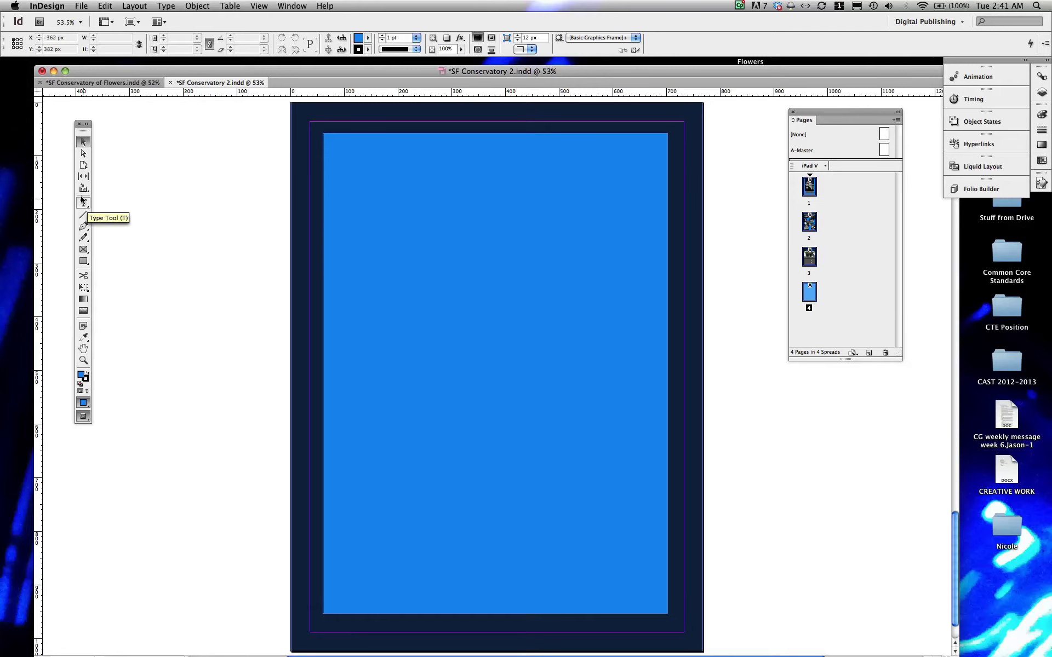
Step: Place the pink flower photo IMG_2454.jpg after previewing the other images
{"action": "left_click", "coordinate": [80, 5]}
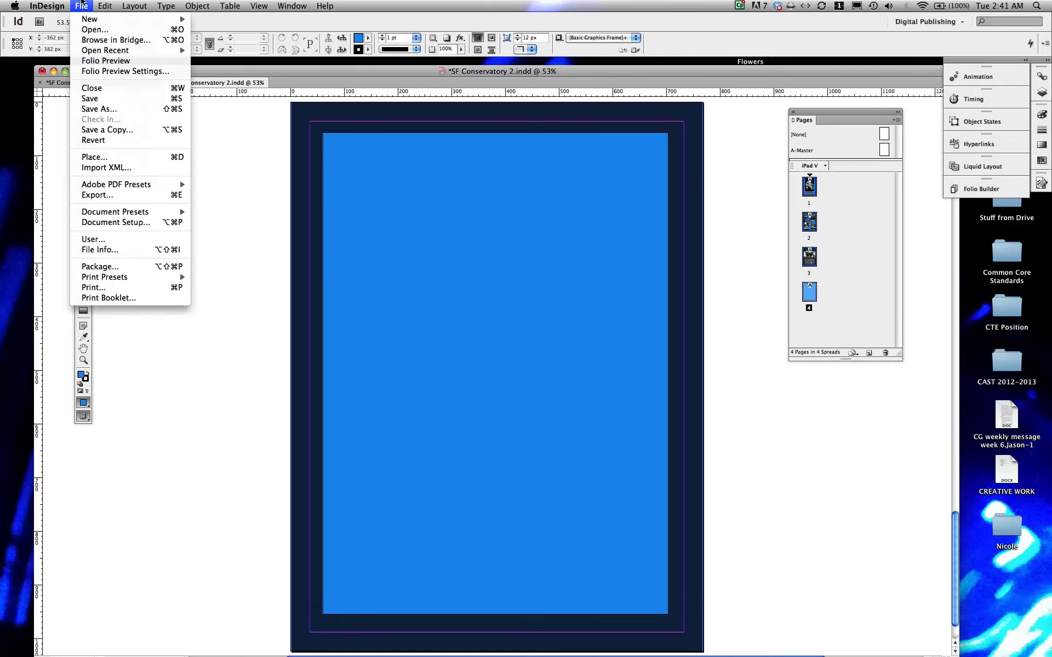
{"action": "left_click", "coordinate": [108, 157]}
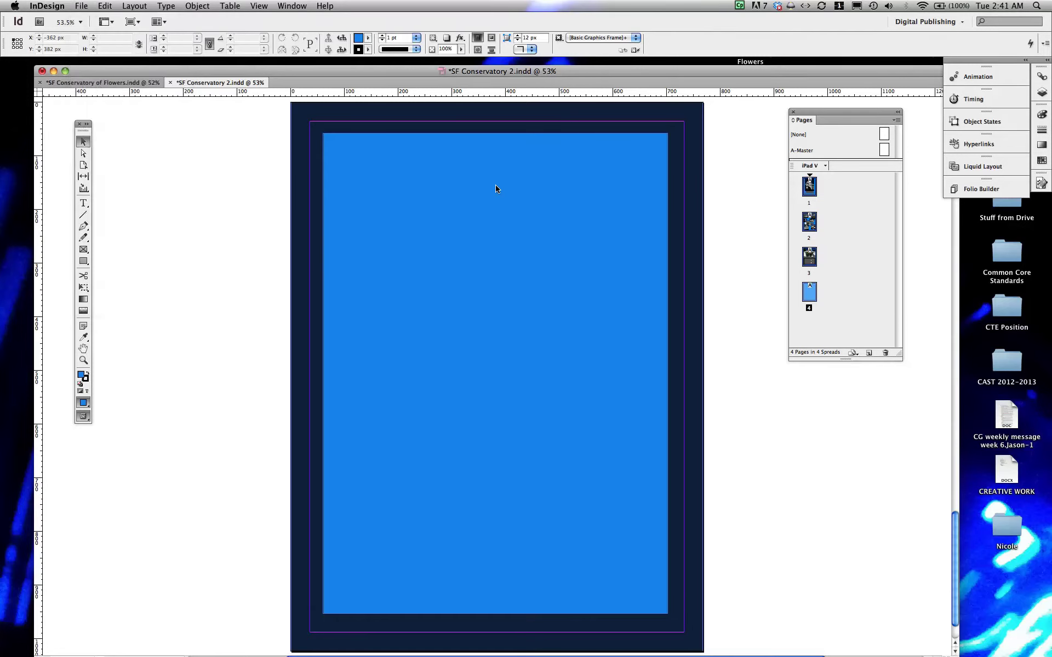
{"action": "left_click", "coordinate": [400, 250]}
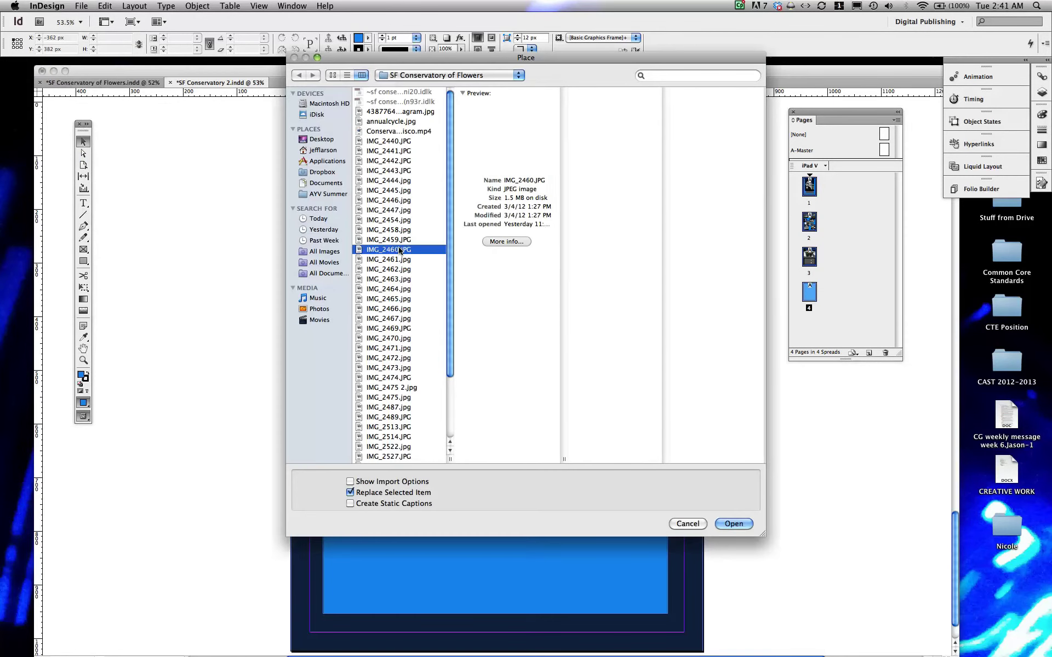
{"action": "left_click", "coordinate": [398, 270]}
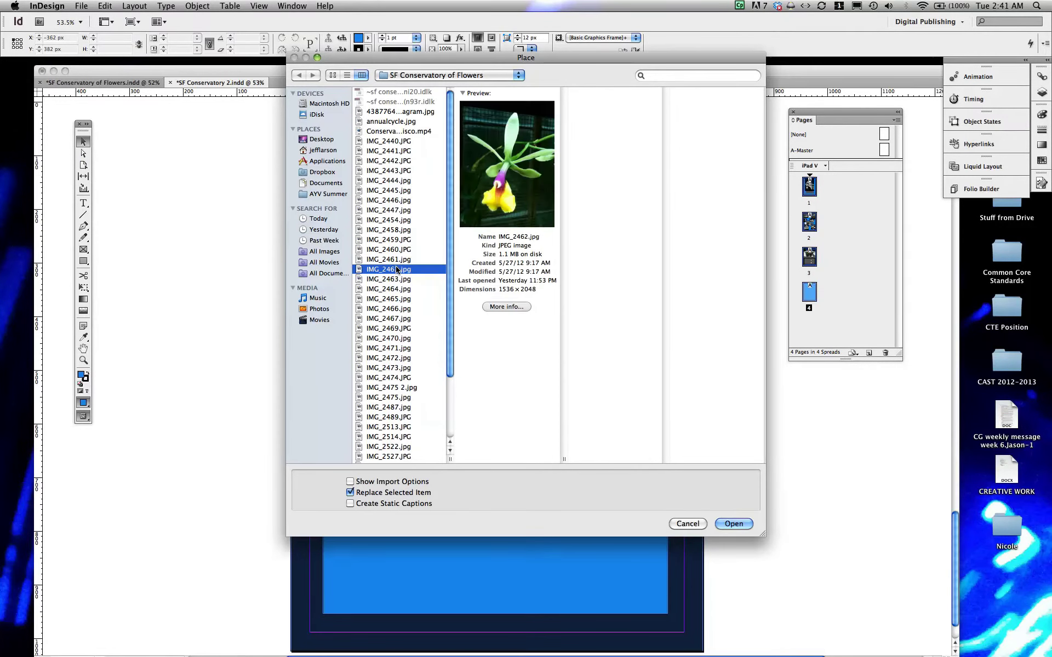
{"action": "left_click", "coordinate": [397, 240]}
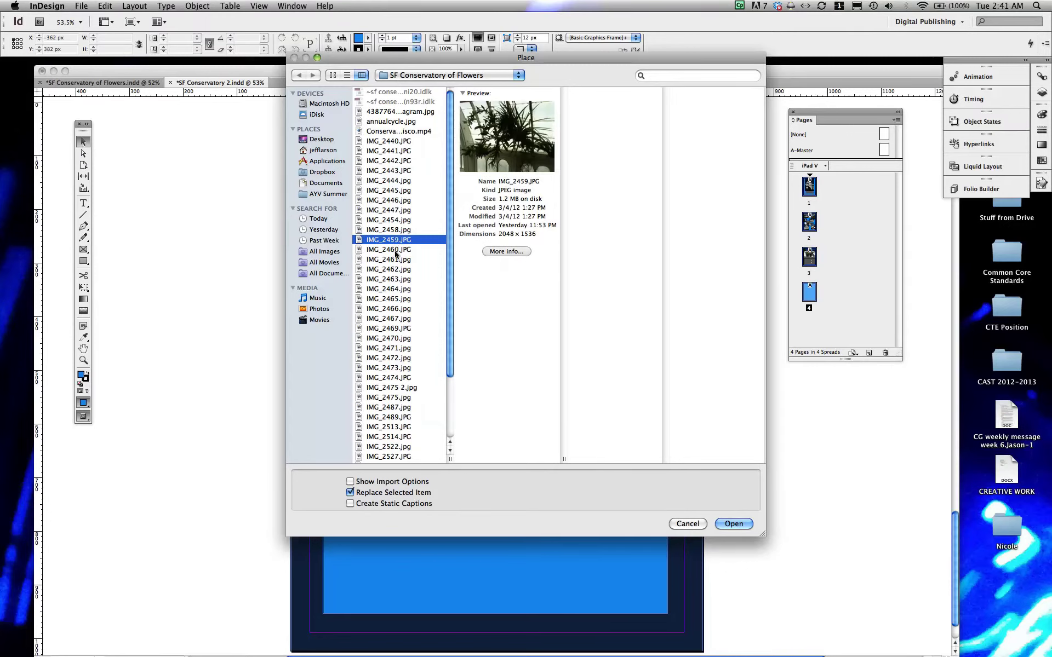
{"action": "left_click", "coordinate": [397, 219]}
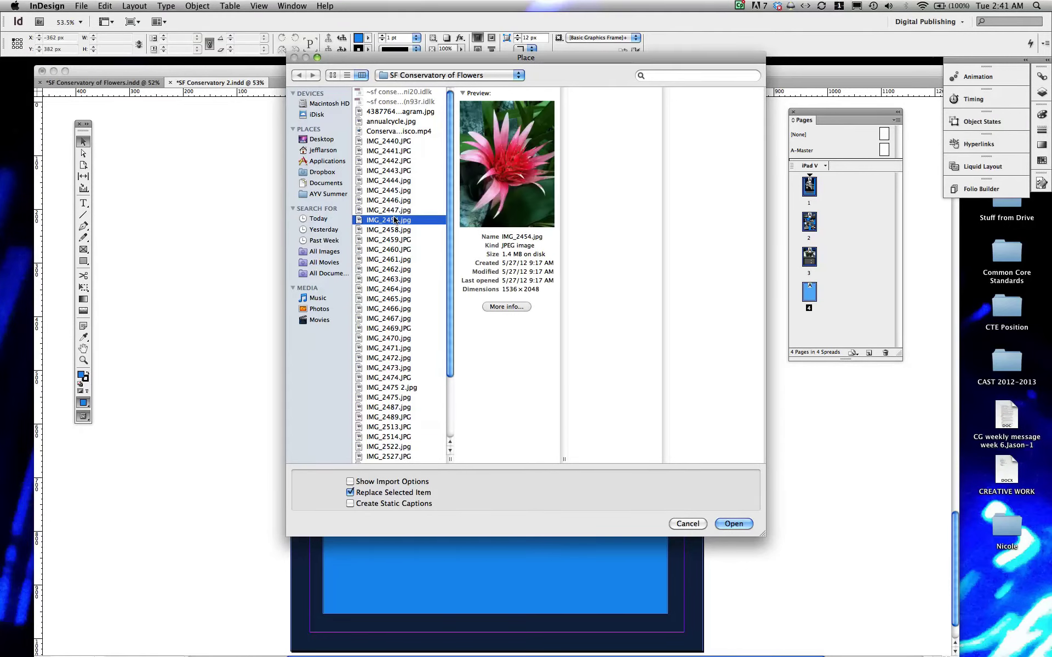
{"action": "left_click", "coordinate": [736, 524]}
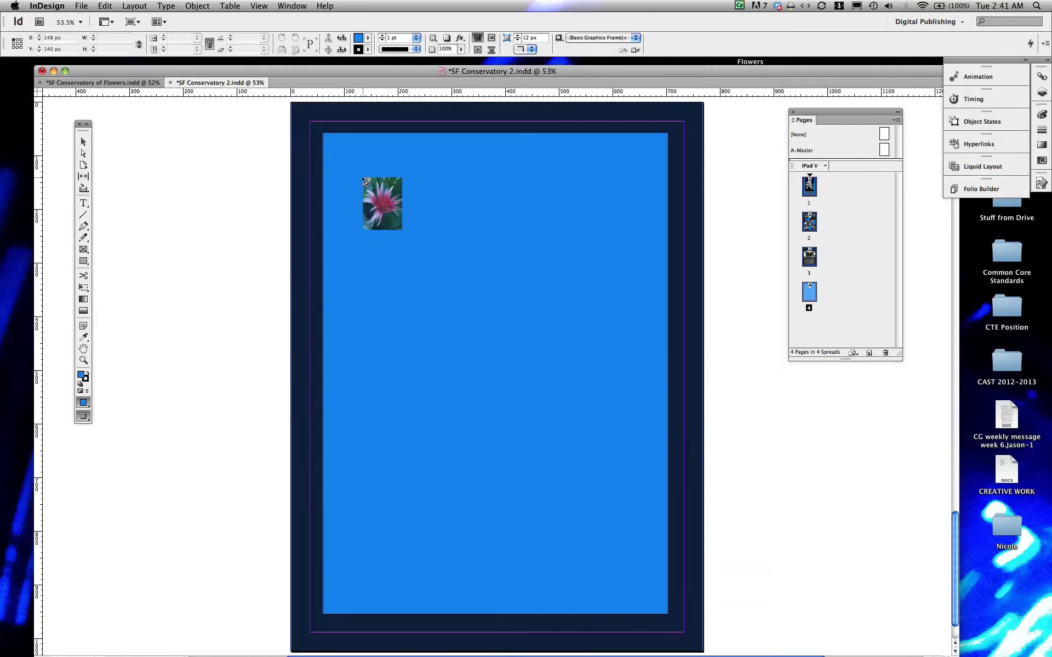
Step: Draw the flower photo at 460.8 × 614.4 px and centre it at X 153.6, Y 128 px
{"action": "left_click_drag", "start_coordinate": [352, 164], "coordinate": [681, 497]}
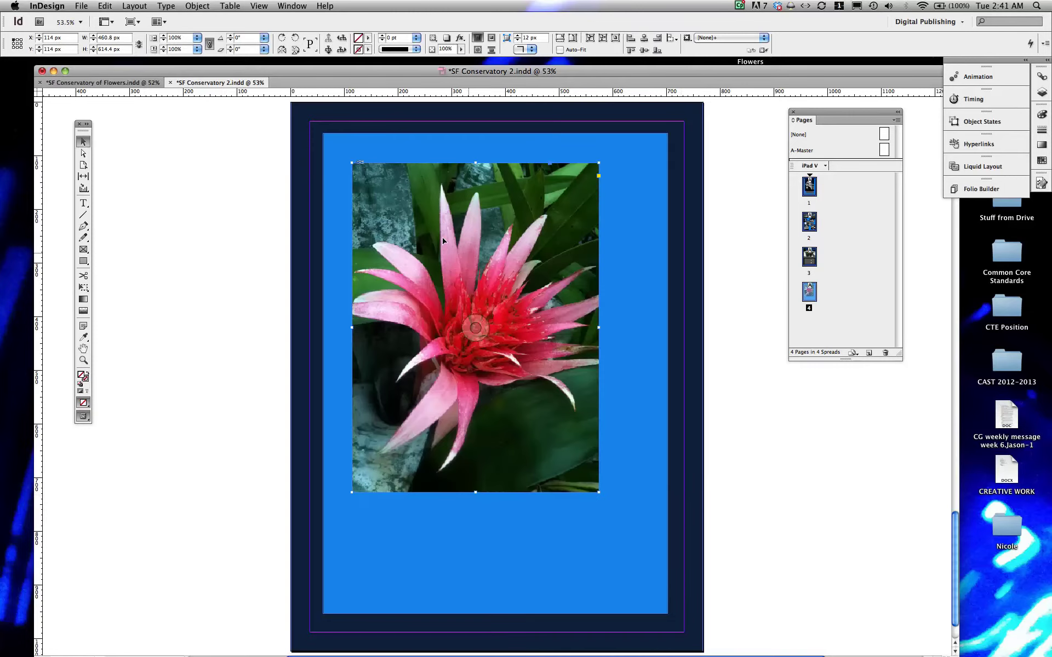
{"action": "left_click_drag", "start_coordinate": [493, 257], "coordinate": [503, 268]}
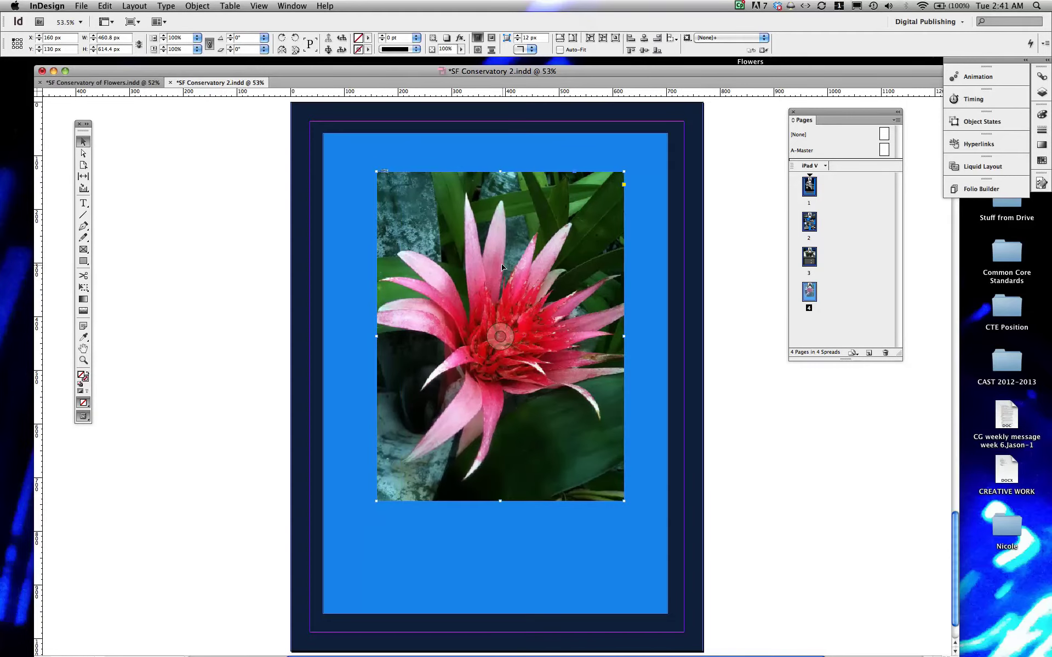
{"action": "mouse_move", "coordinate": [522, 242]}
{"action": "left_mouse_down"}
{"action": "mouse_move", "coordinate": [493, 241]}
{"action": "mouse_move", "coordinate": [520, 241]}
{"action": "left_mouse_up"}
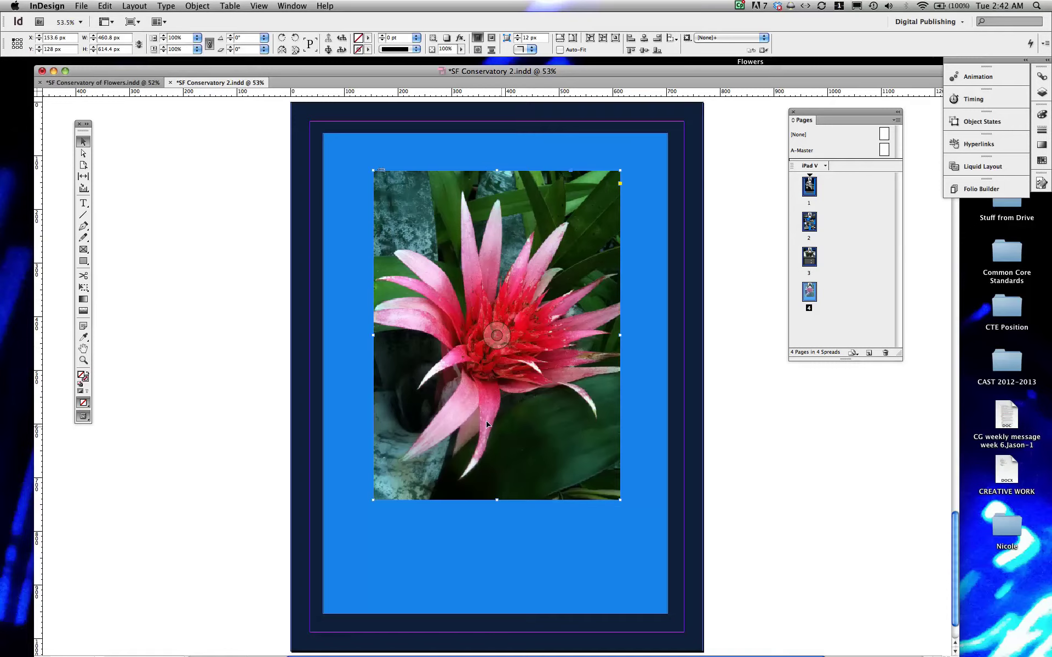
Step: Draw a 494 × 656 px rectangle over the photo area, trying and undoing a magenta fill
{"action": "left_click", "coordinate": [83, 261]}
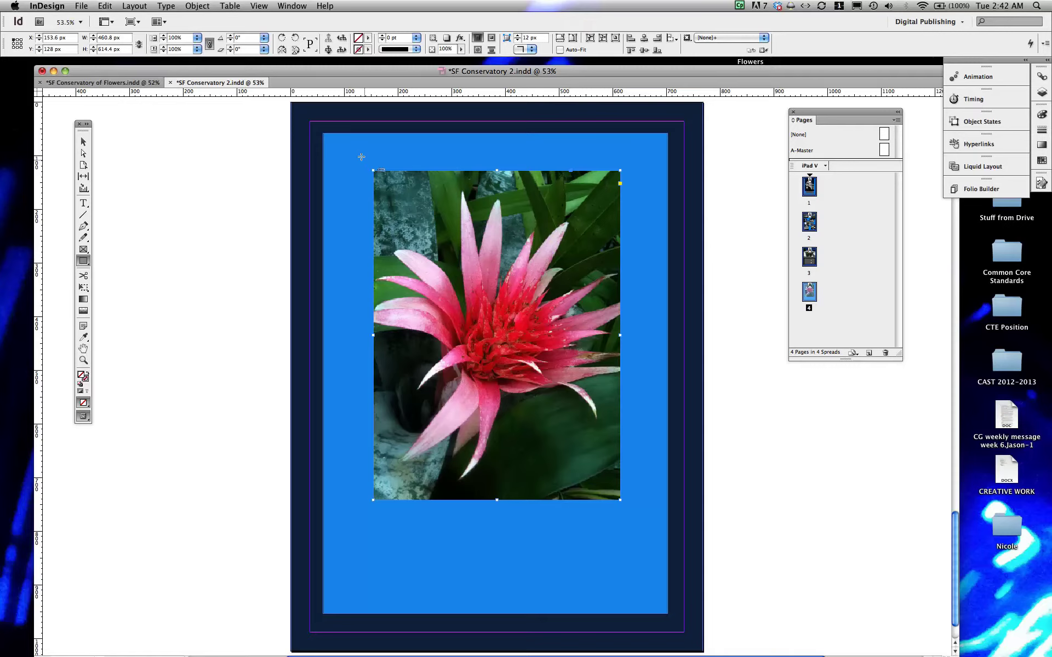
{"action": "left_click_drag", "start_coordinate": [366, 161], "coordinate": [627, 510]}
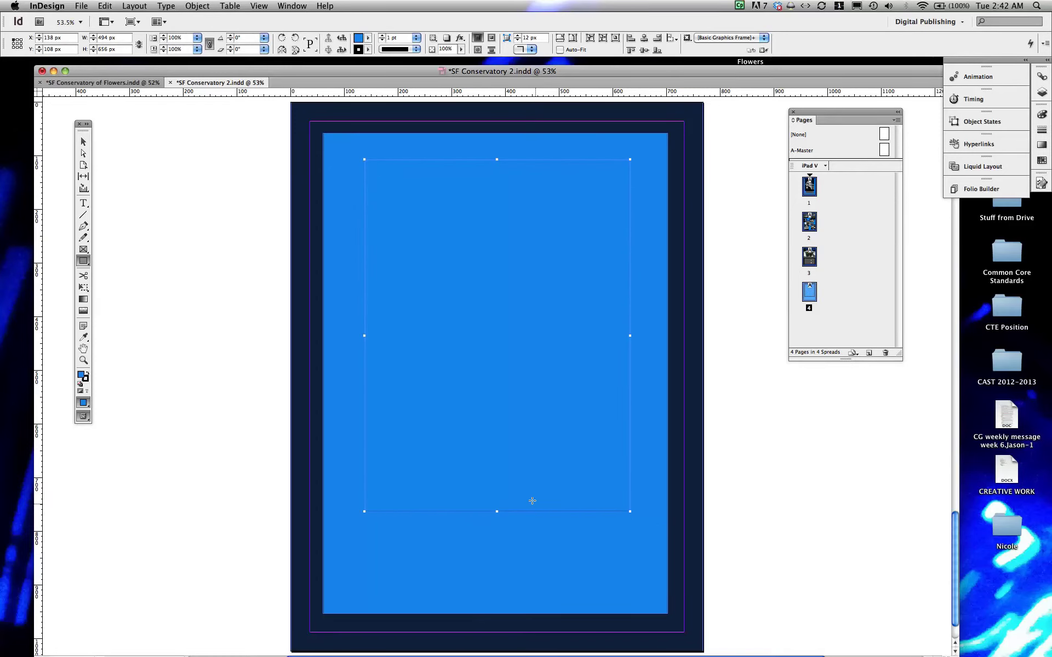
{"action": "double_click", "coordinate": [81, 375]}
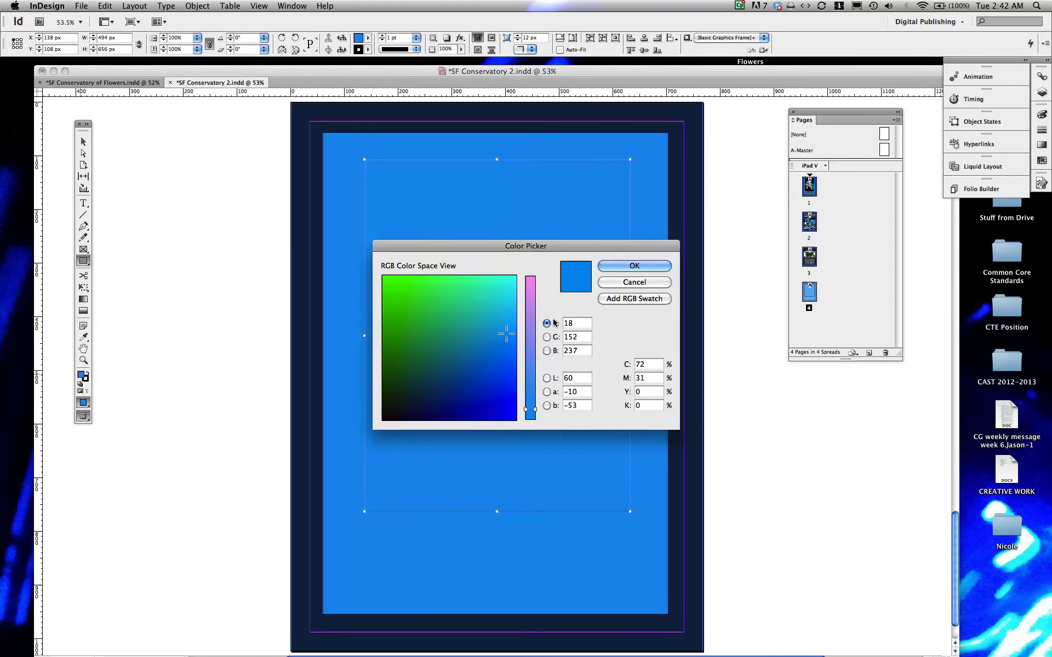
{"action": "left_click", "coordinate": [529, 280]}
{"action": "left_click", "coordinate": [496, 413]}
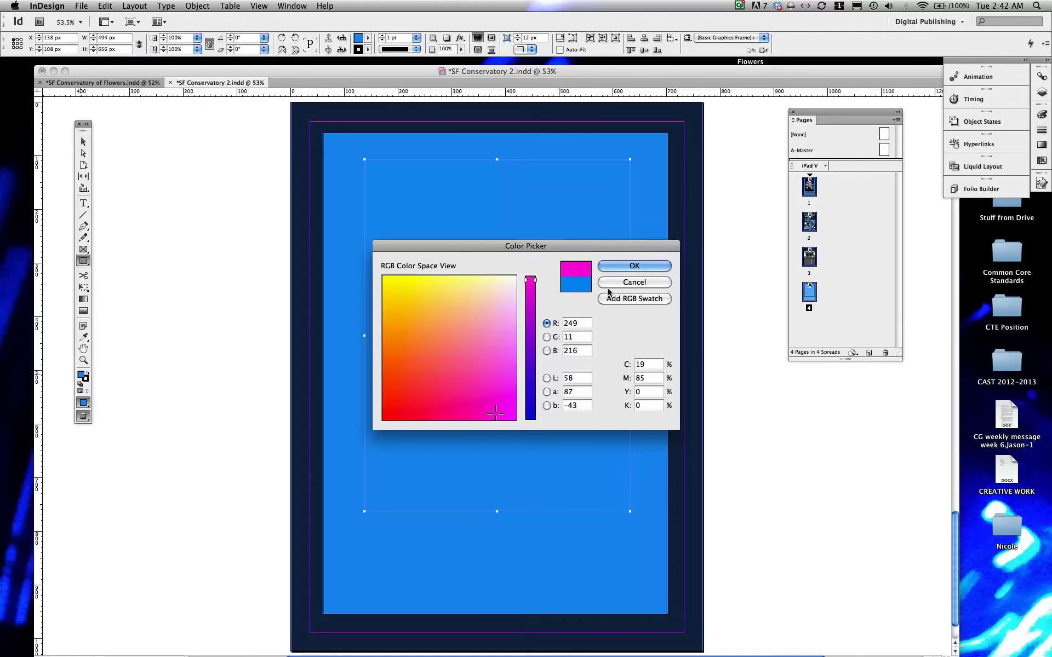
{"action": "left_click", "coordinate": [634, 267]}
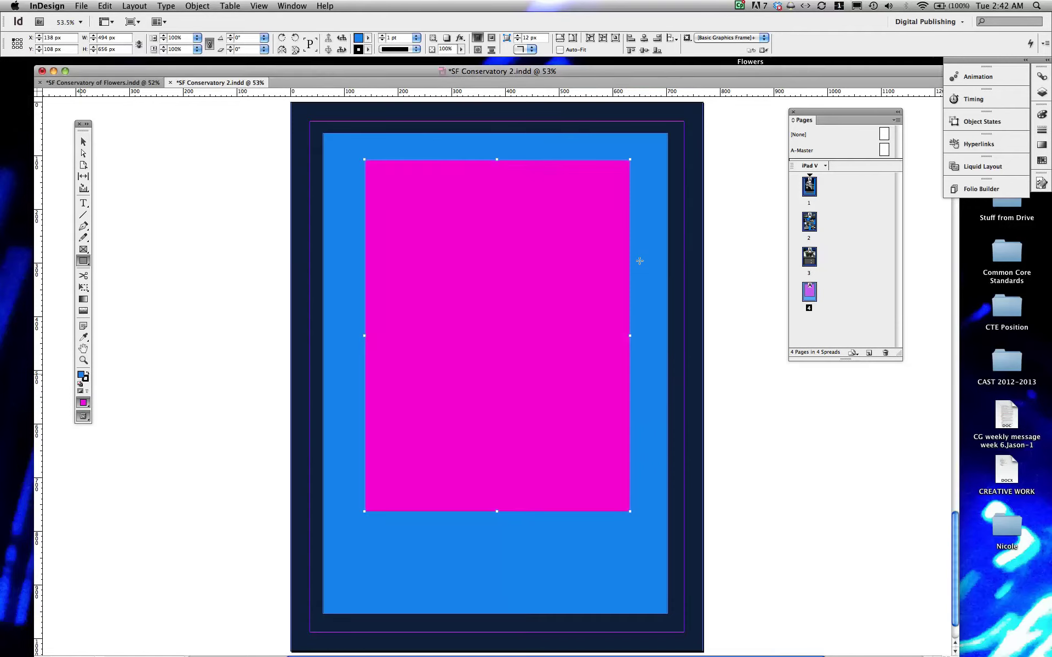
{"action": "key", "text": "super+z"}
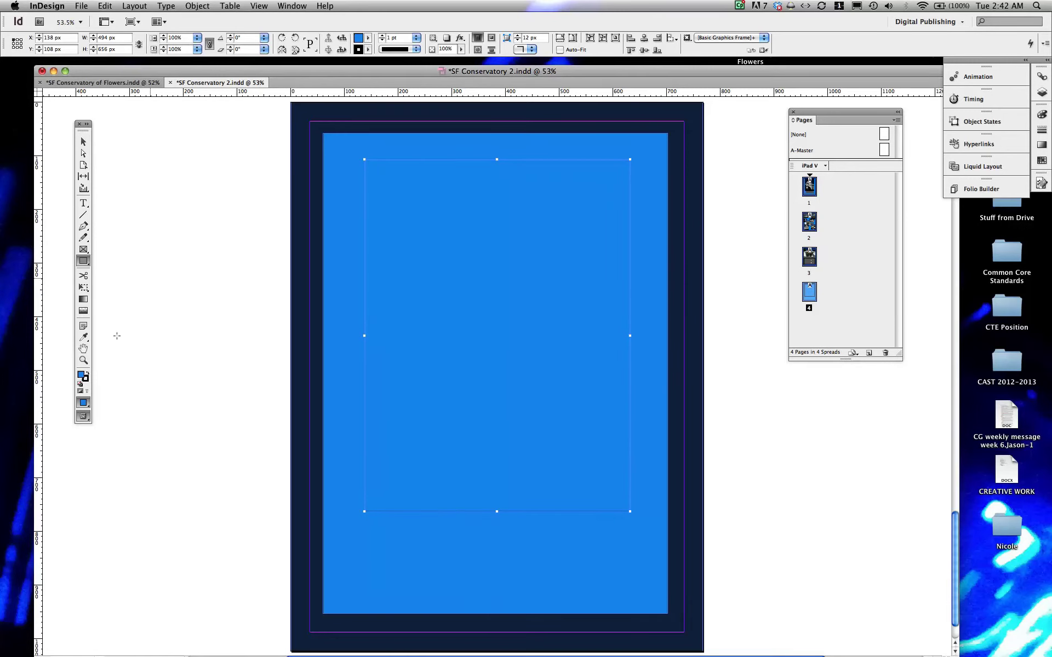
Step: Fill the rectangle with a solid purple colour
{"action": "double_click", "coordinate": [86, 378]}
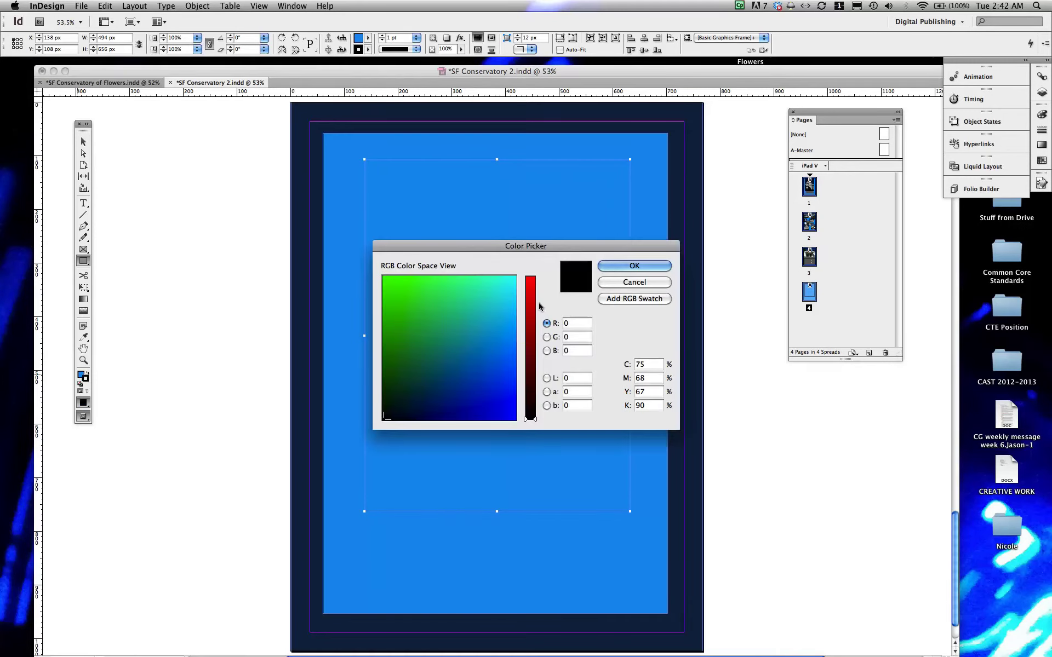
{"action": "left_click_drag", "start_coordinate": [505, 282], "coordinate": [531, 313]}
{"action": "left_click", "coordinate": [501, 373]}
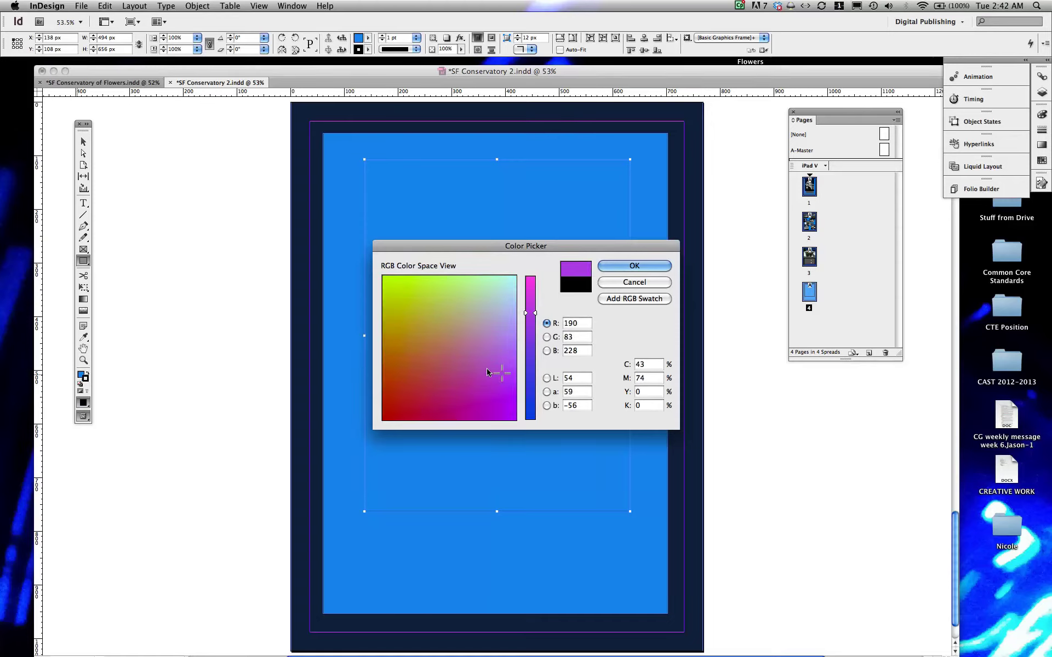
{"action": "left_click", "coordinate": [655, 265]}
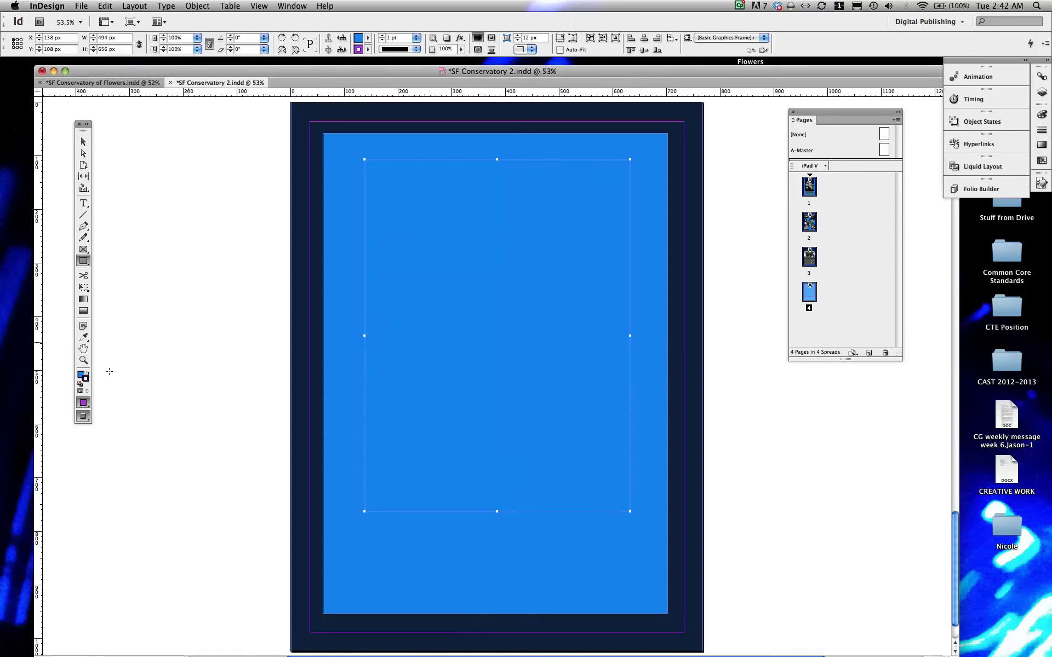
{"action": "left_click", "coordinate": [82, 404]}
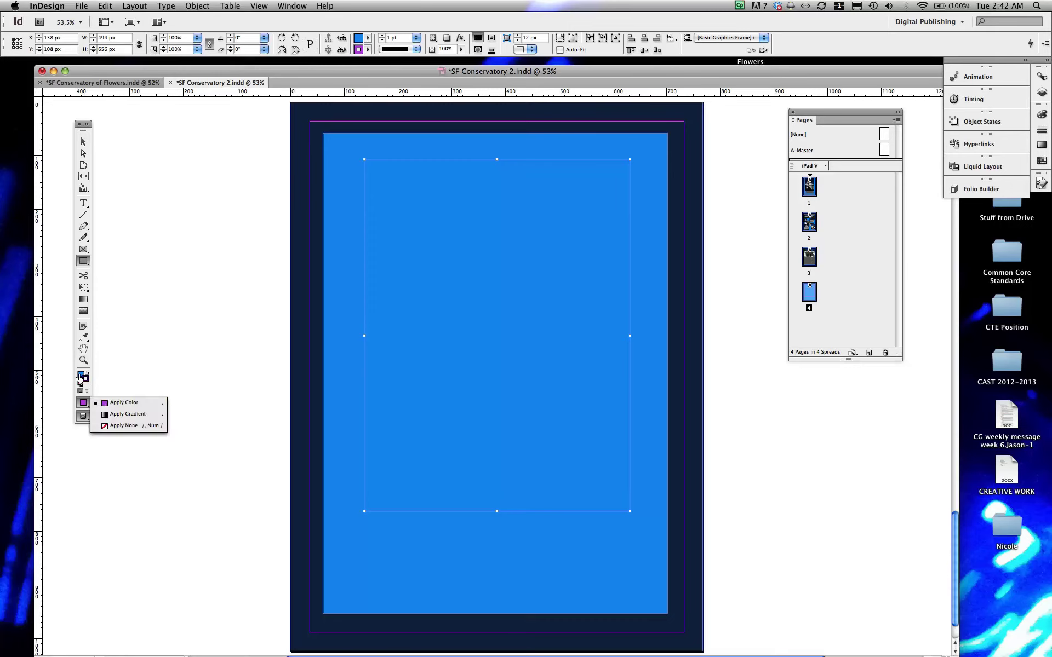
{"action": "left_click", "coordinate": [100, 402]}
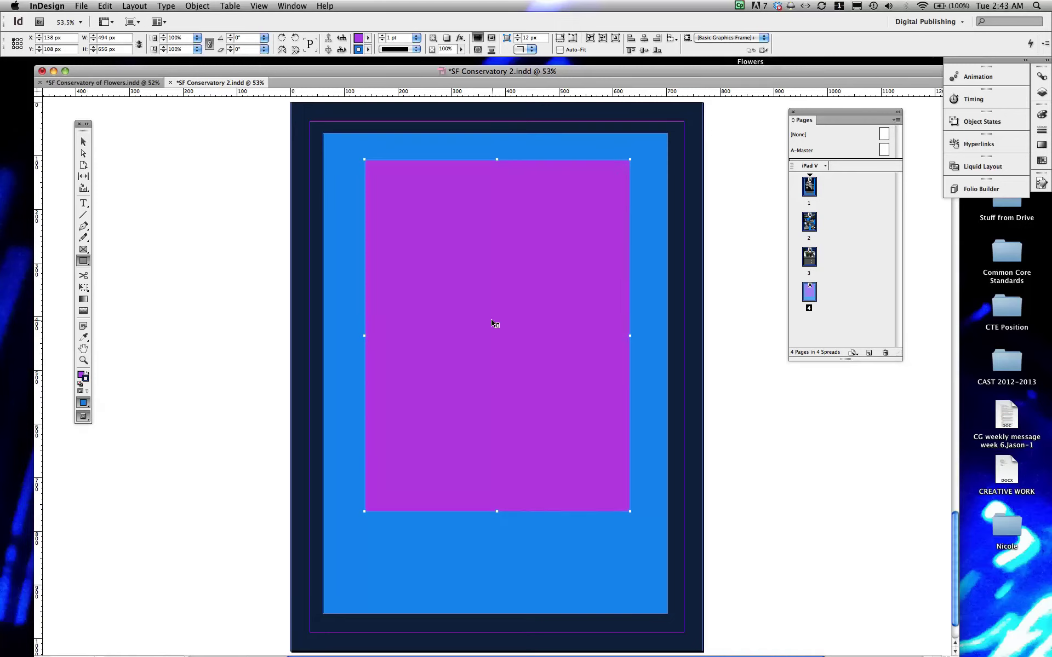
Step: Send the purple rectangle backward so it borders the flower photo
{"action": "right_click", "coordinate": [464, 292]}
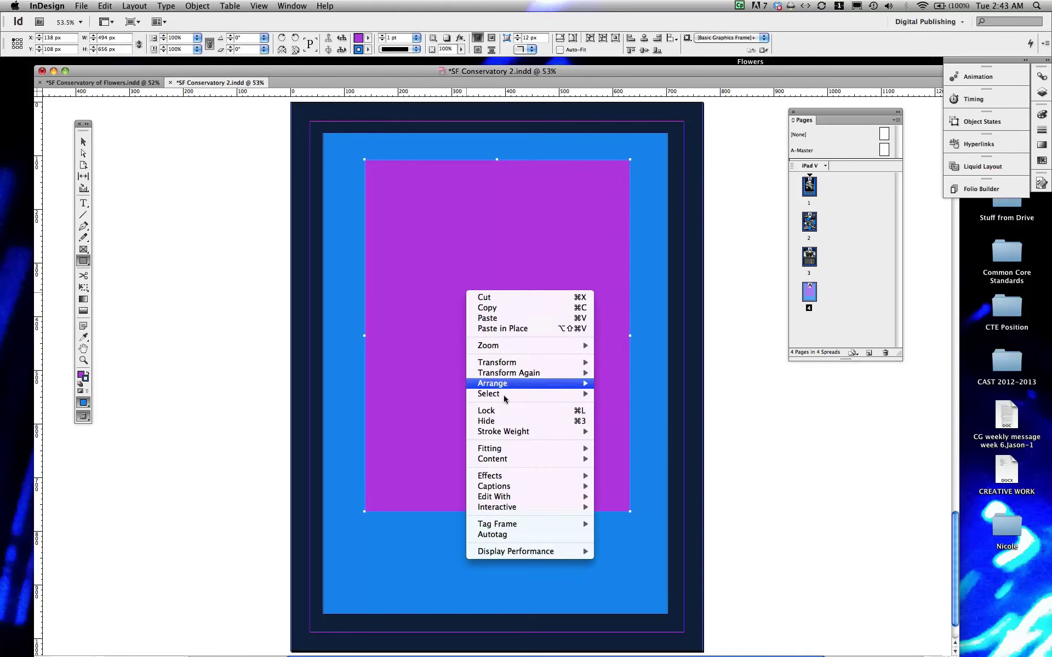
{"action": "mouse_move", "coordinate": [504, 384]}
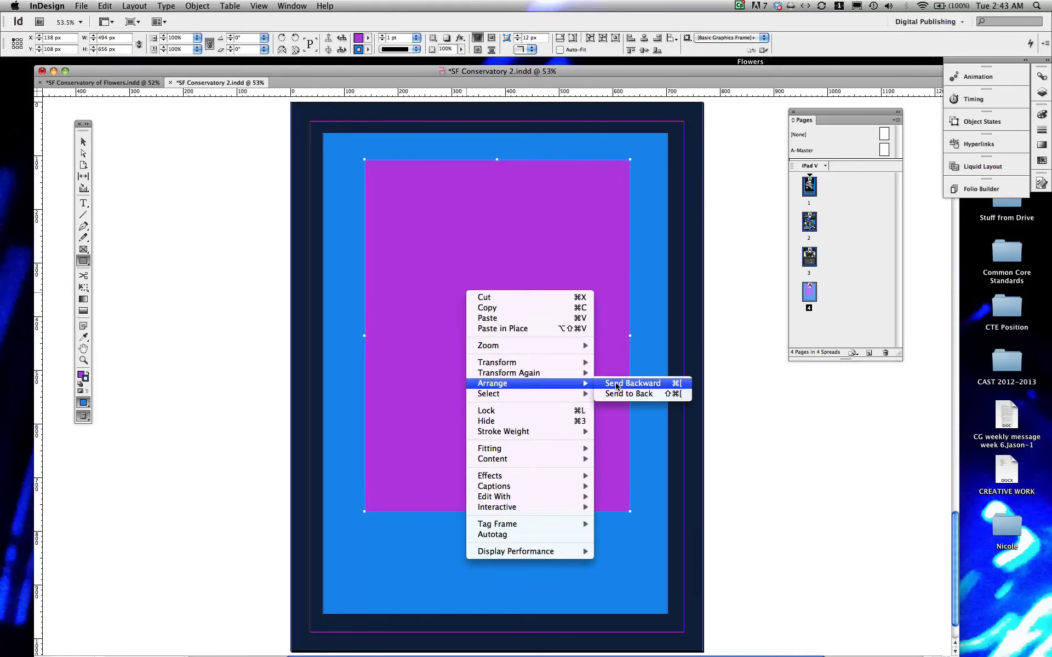
{"action": "left_click", "coordinate": [614, 383]}
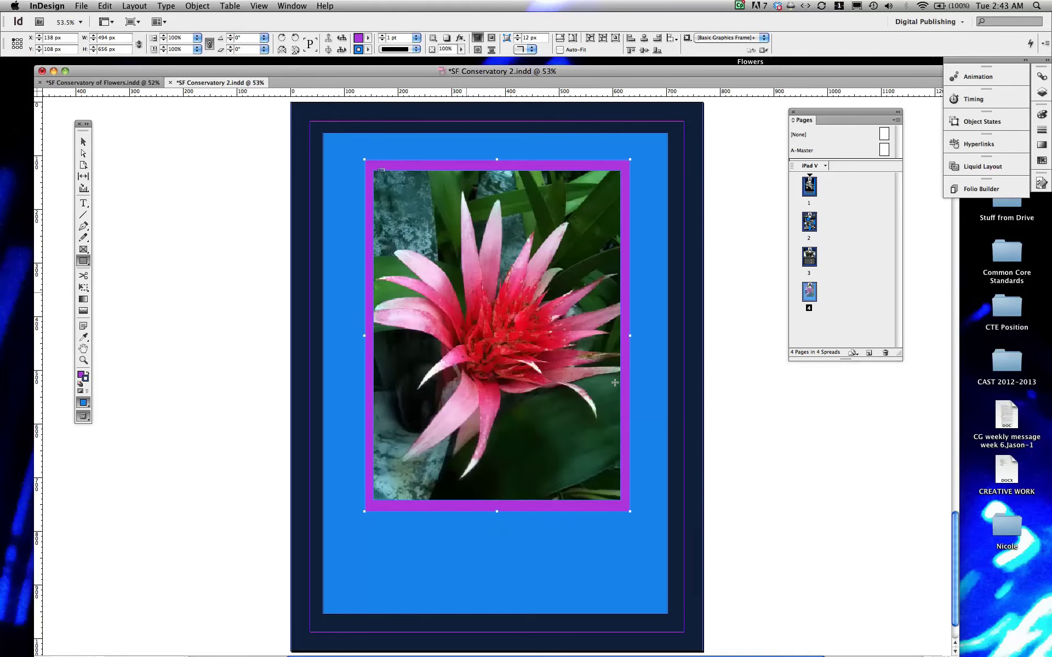
Step: Give the purple frame a near-black stroke at 4 pt weight
{"action": "left_click", "coordinate": [83, 142]}
{"action": "left_click", "coordinate": [228, 185]}
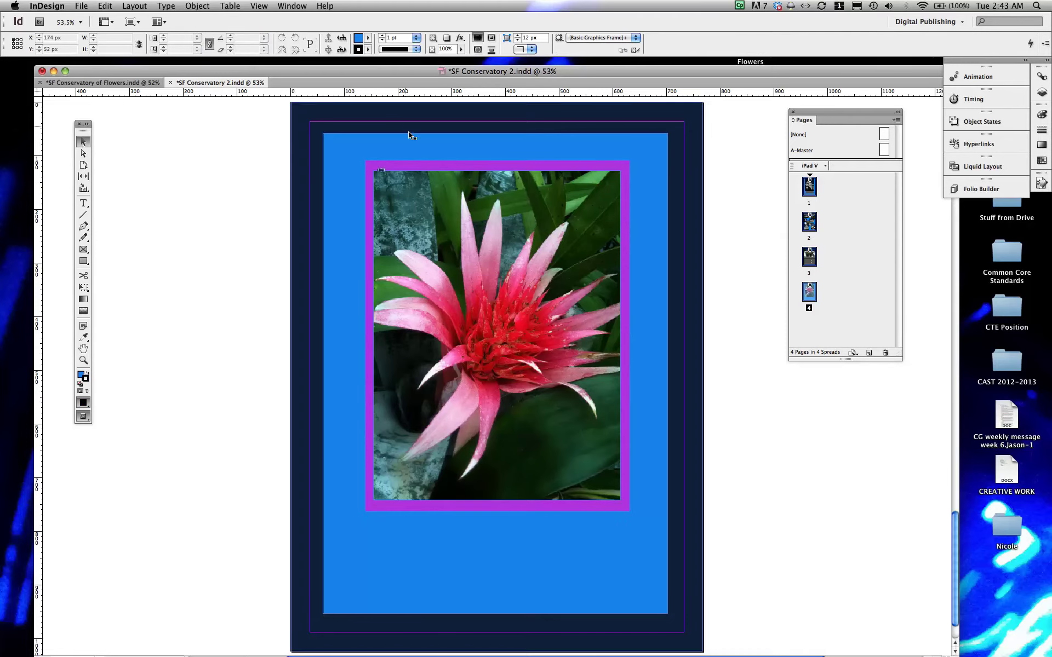
{"action": "left_click", "coordinate": [370, 185]}
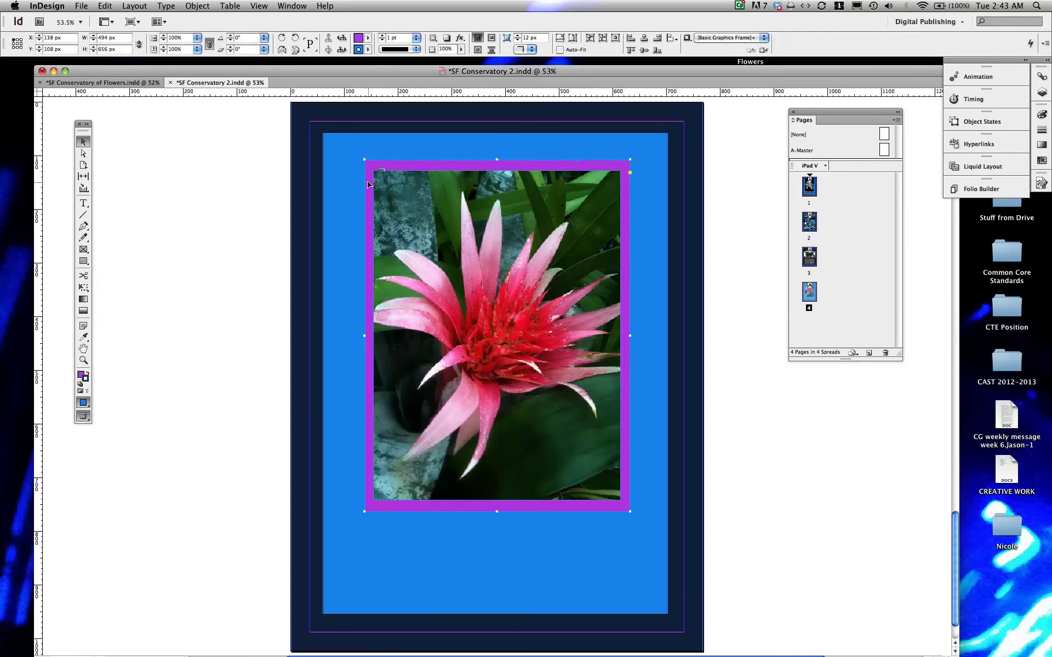
{"action": "double_click", "coordinate": [359, 50]}
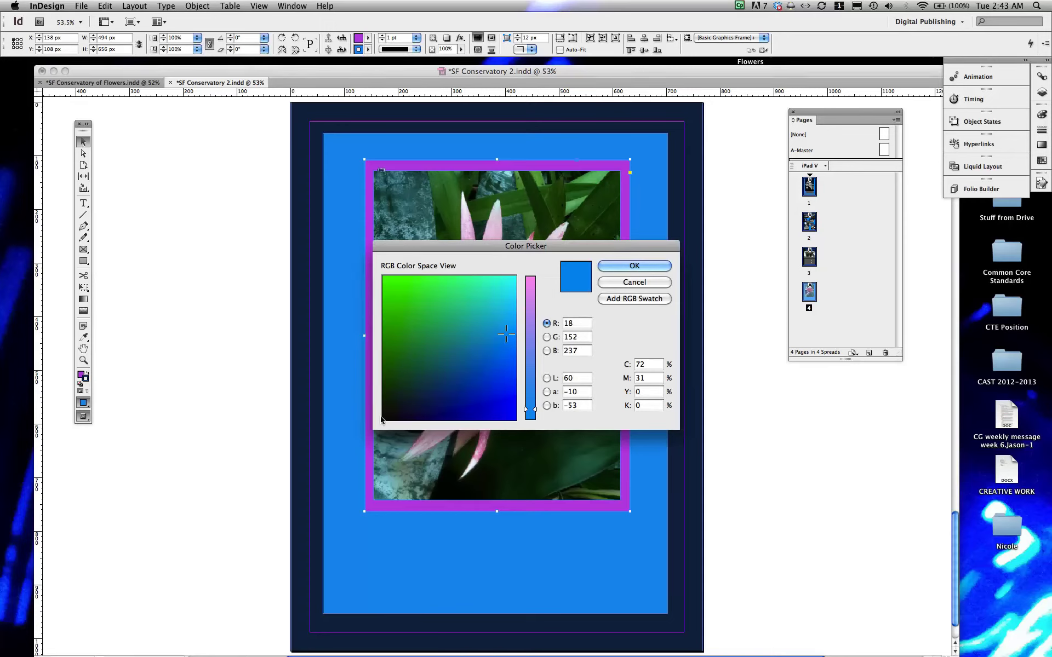
{"action": "left_click", "coordinate": [633, 265]}
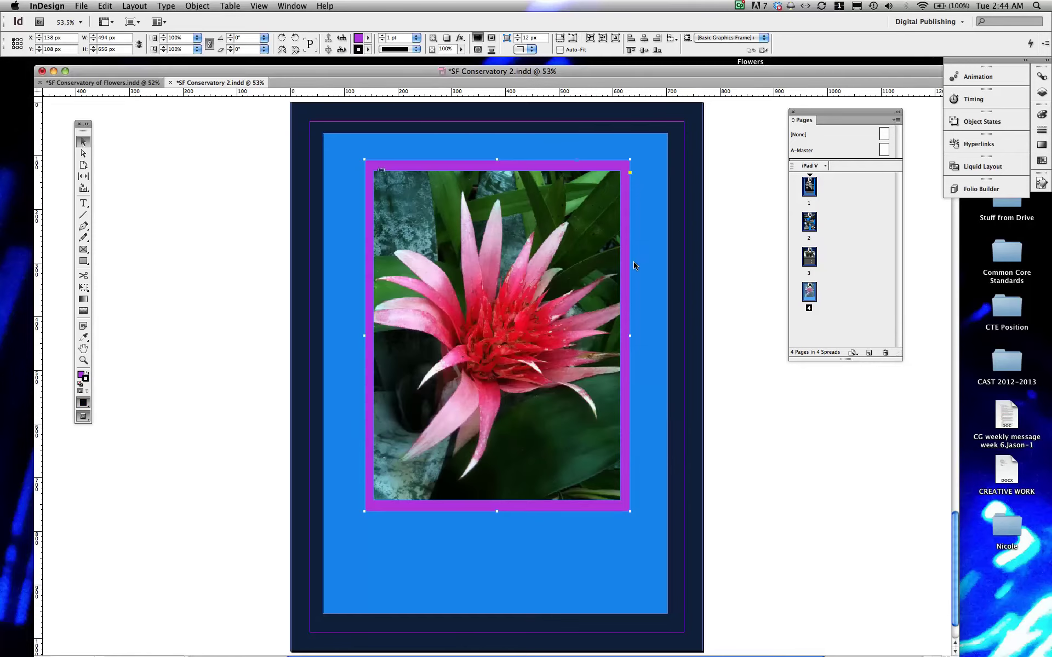
{"action": "left_click", "coordinate": [381, 36]}
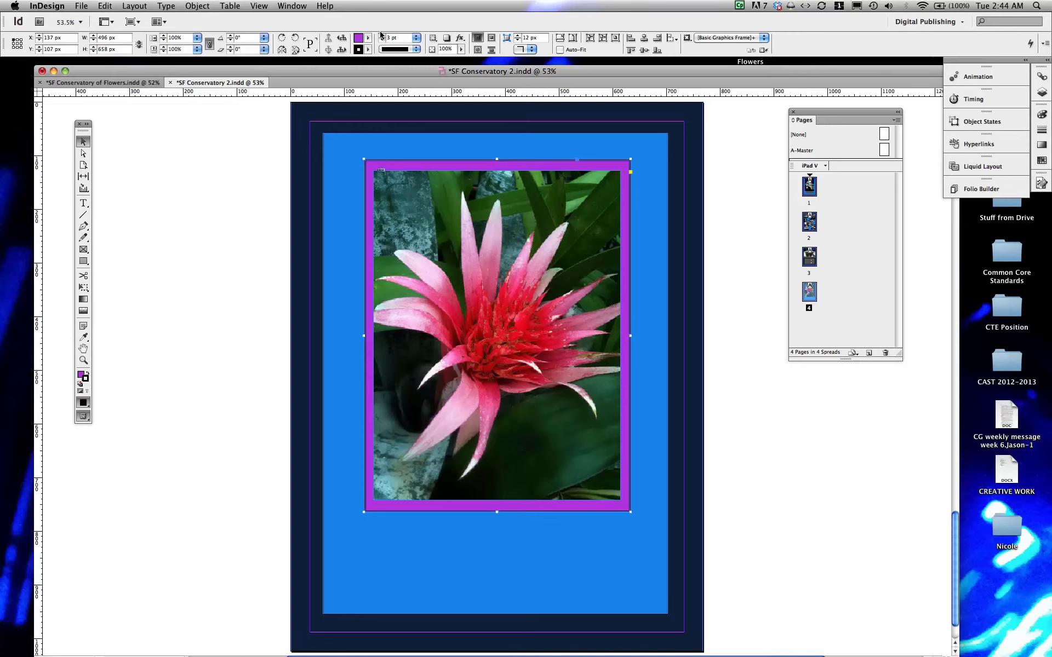
{"action": "left_click", "coordinate": [381, 35]}
{"action": "left_click", "coordinate": [245, 228]}
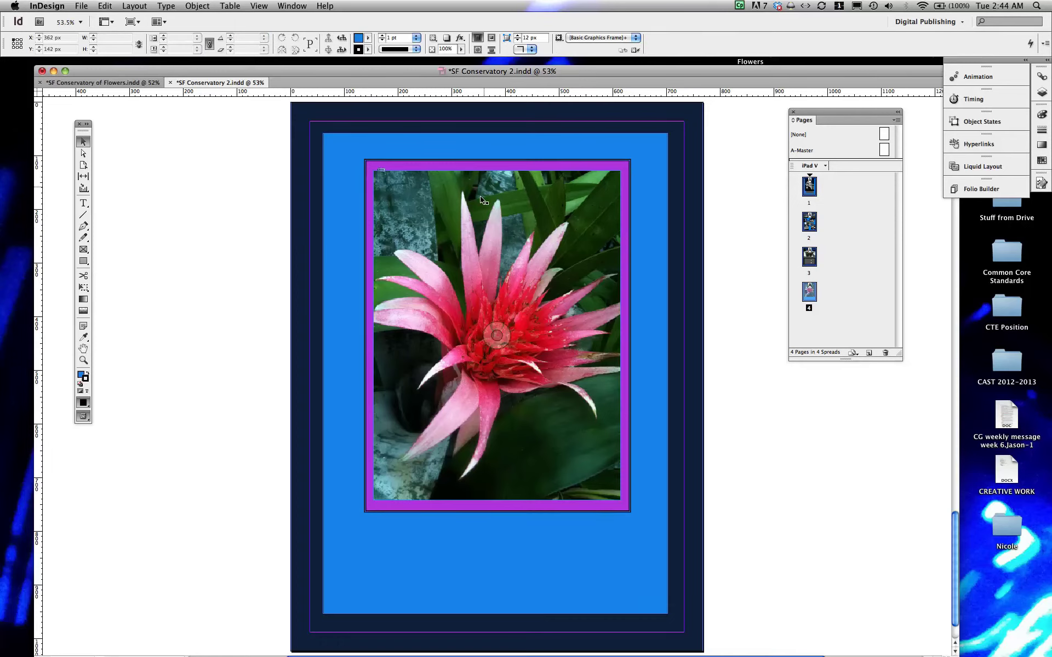
Step: Give the flower photo frame a [Black] stroke at 2 pt weight
{"action": "left_click", "coordinate": [412, 187]}
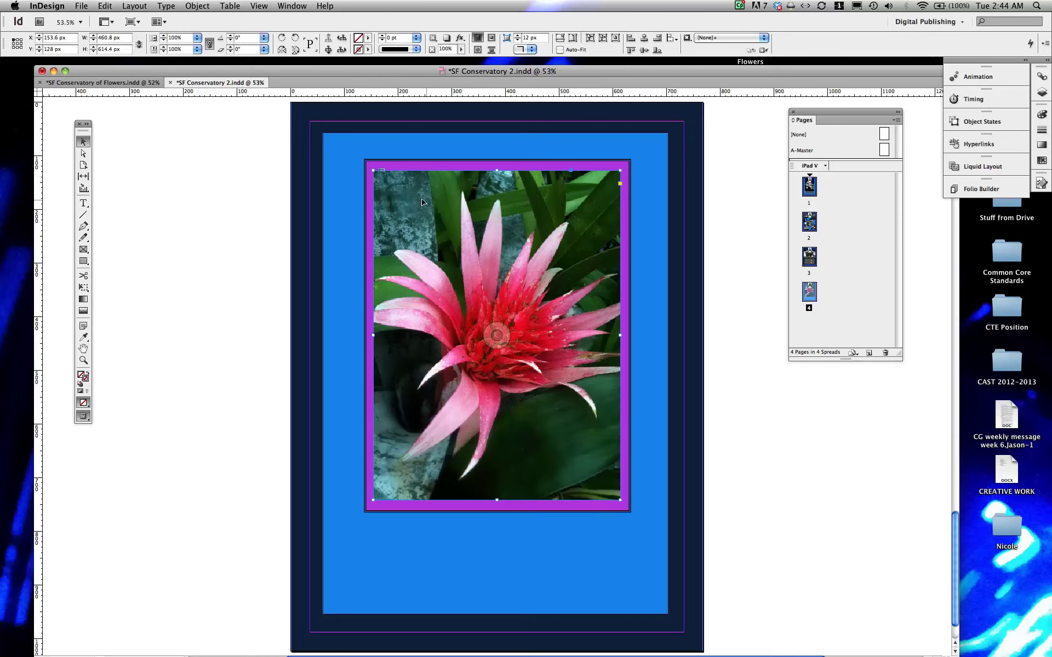
{"action": "left_click", "coordinate": [359, 50]}
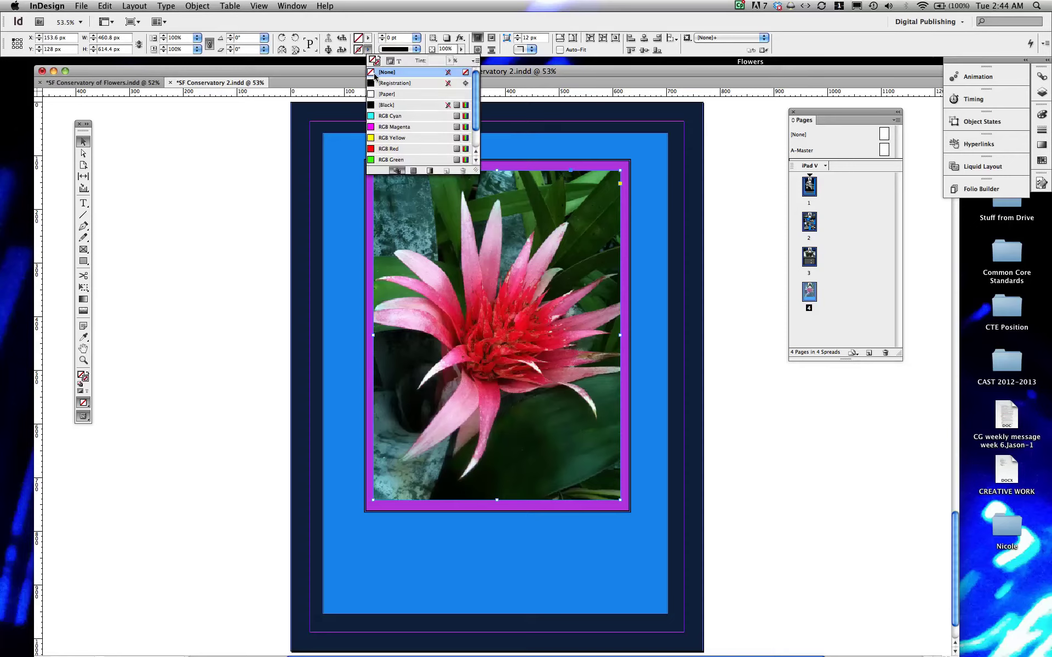
{"action": "left_click", "coordinate": [370, 104]}
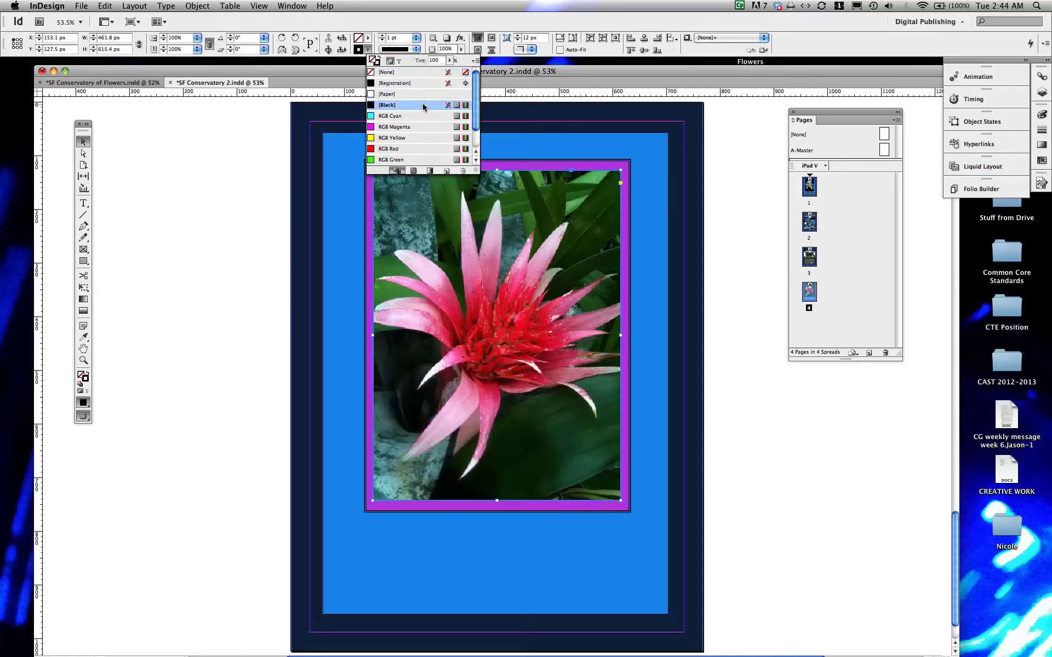
{"action": "left_click", "coordinate": [279, 117]}
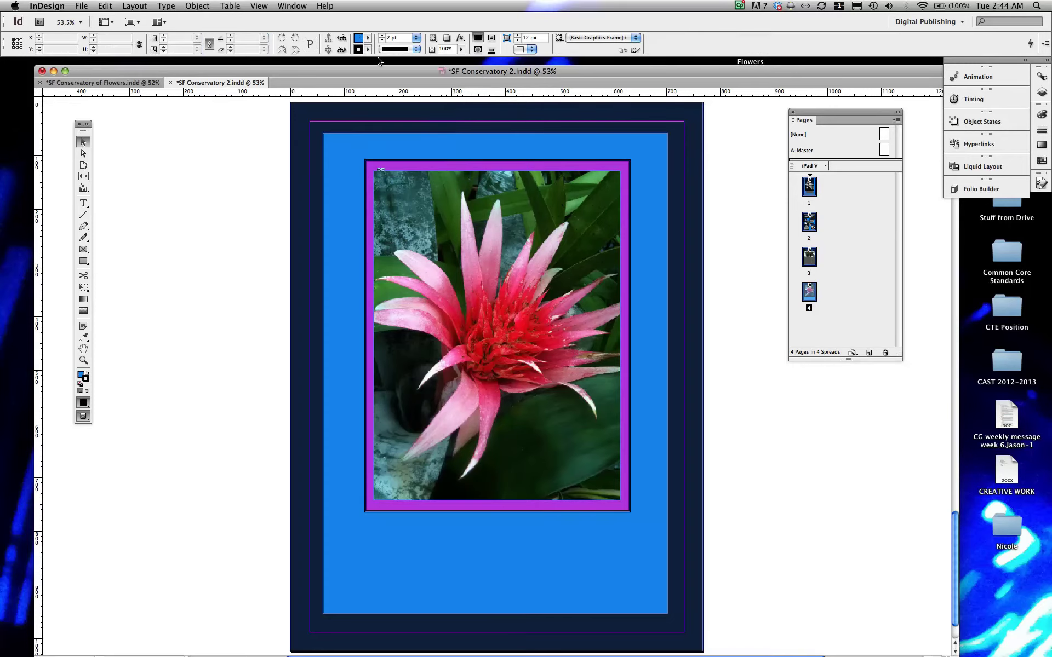
{"action": "left_click", "coordinate": [444, 217]}
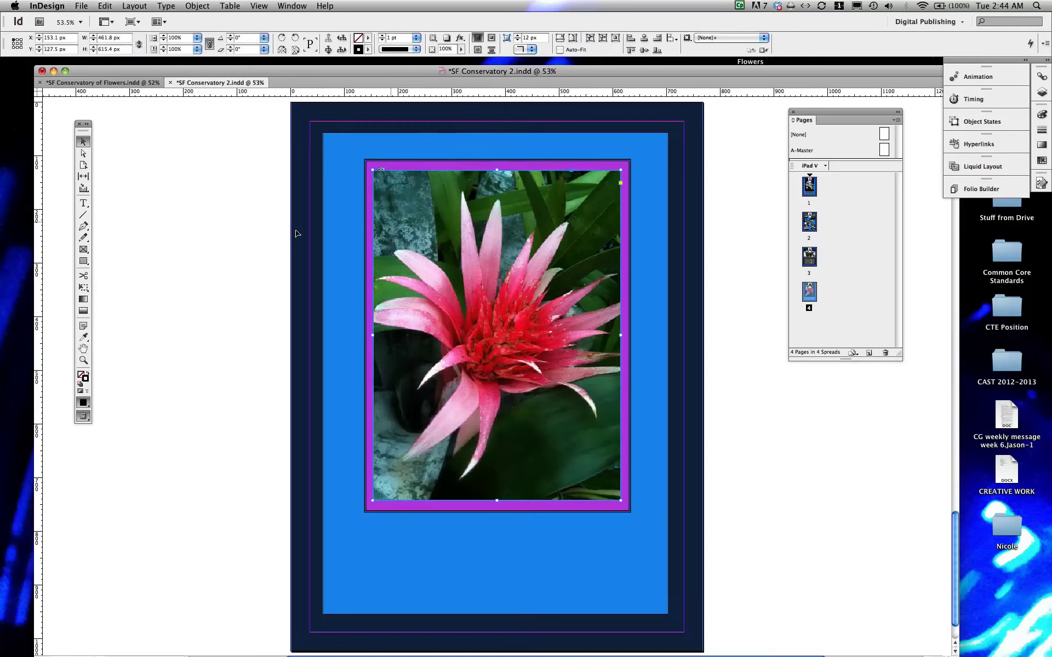
{"action": "left_click", "coordinate": [343, 221]}
{"action": "left_click", "coordinate": [478, 241]}
{"action": "left_click", "coordinate": [382, 35]}
{"action": "left_click", "coordinate": [253, 279]}
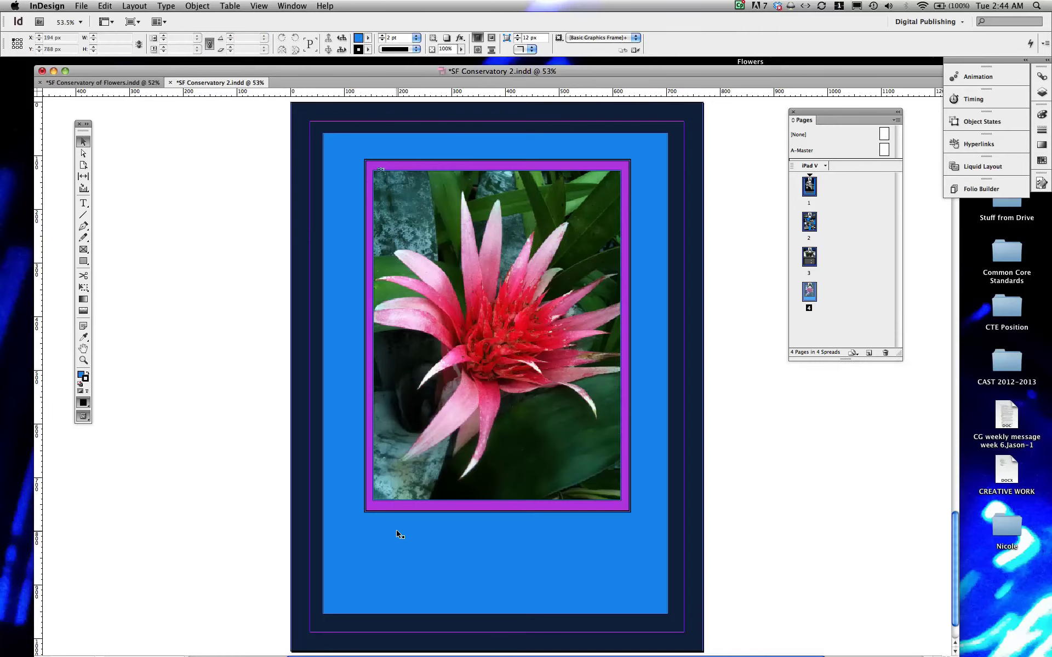
{"action": "left_click", "coordinate": [400, 508]}
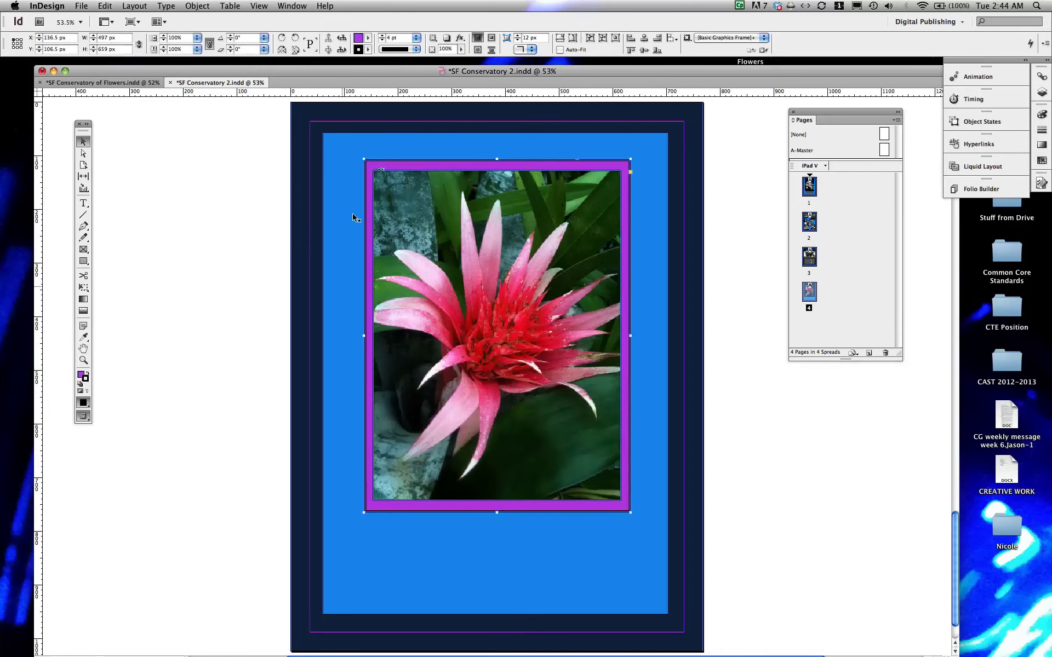
Step: Add an Outer Glow effect to the purple frame from its context menu
{"action": "right_click", "coordinate": [423, 164]}
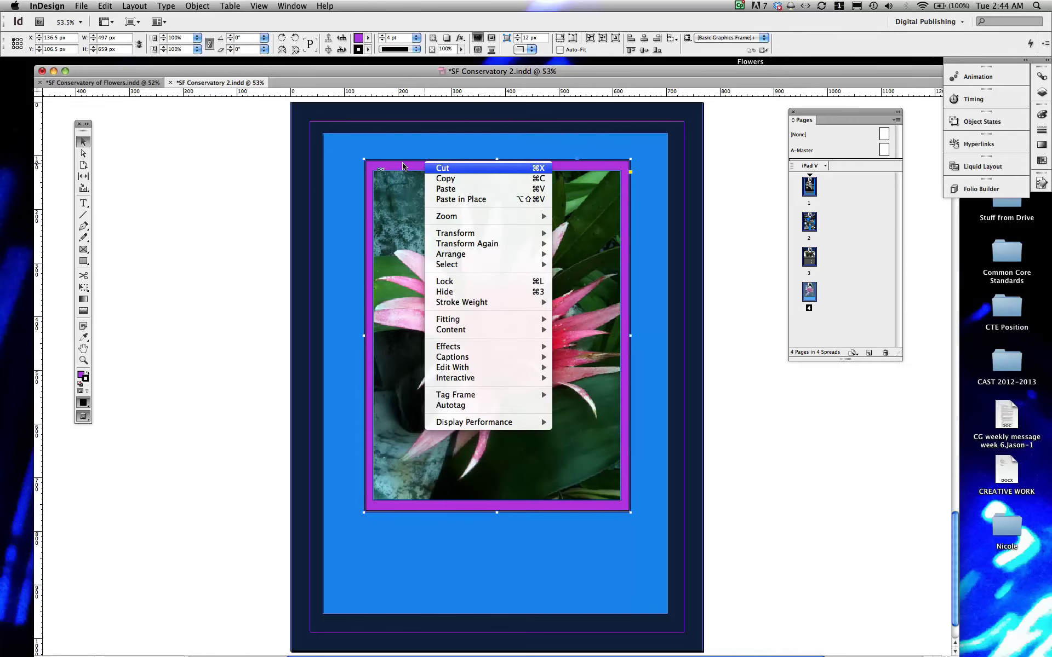
{"action": "left_click", "coordinate": [402, 166]}
{"action": "right_click", "coordinate": [403, 164]}
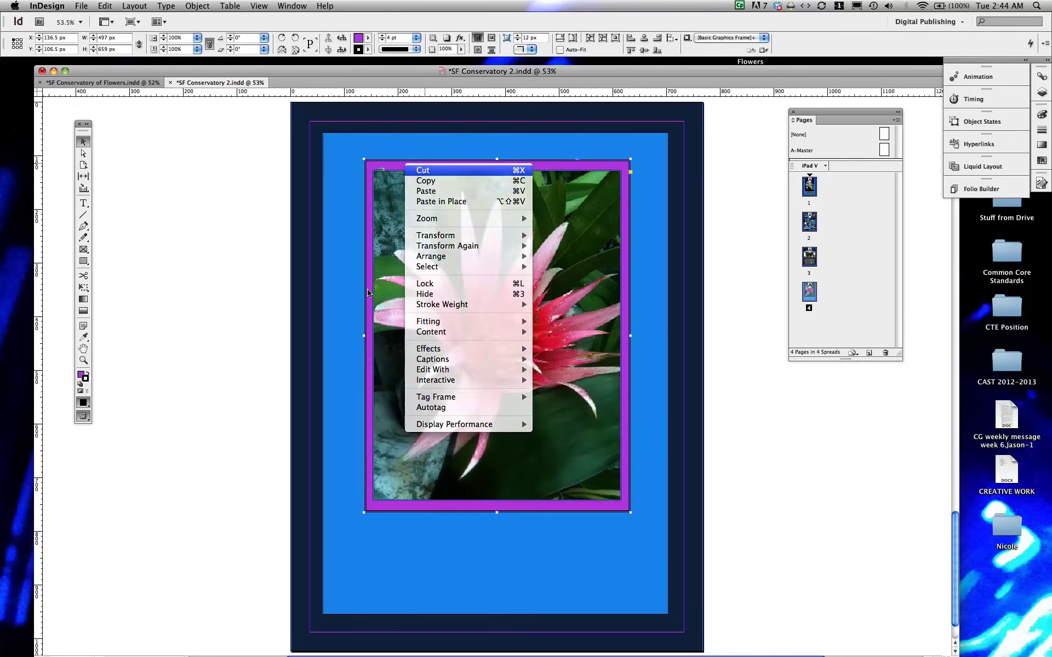
{"action": "left_click", "coordinate": [368, 294]}
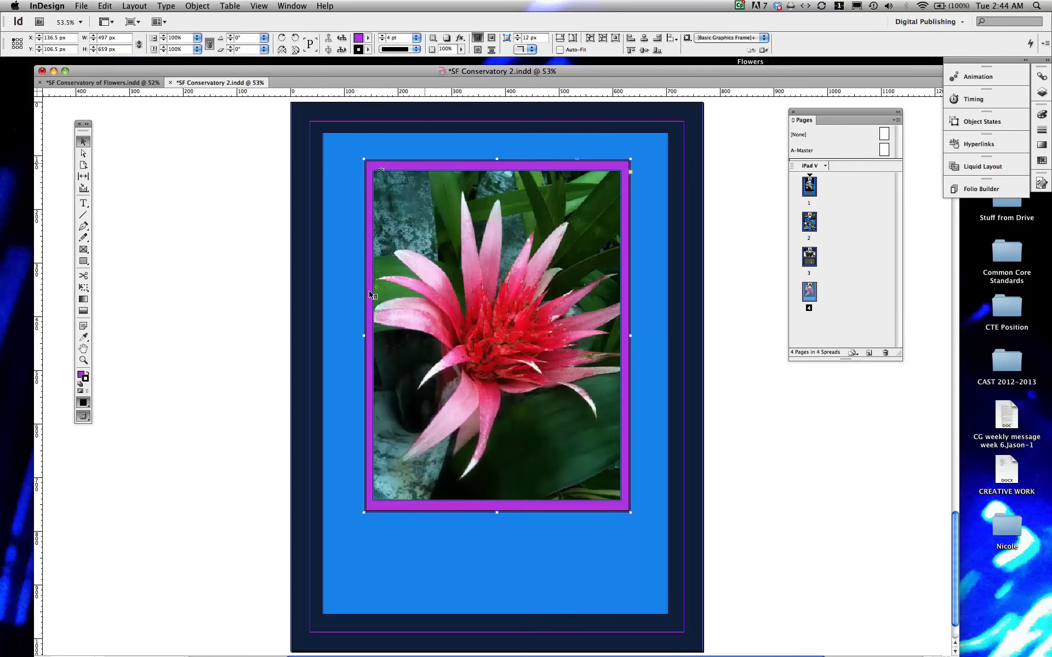
{"action": "right_click", "coordinate": [367, 292]}
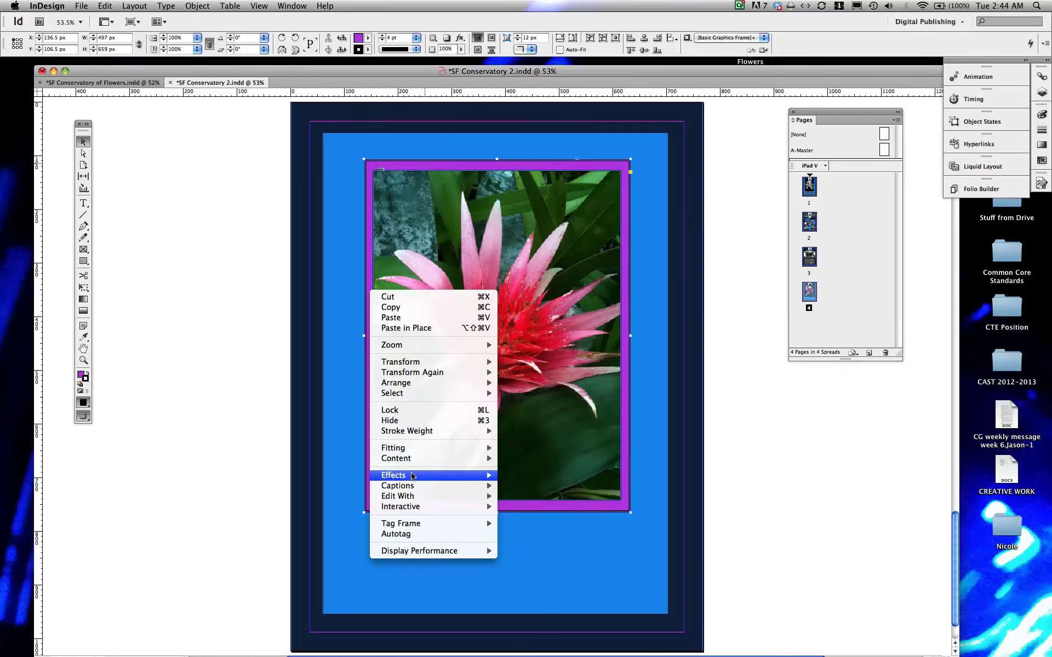
{"action": "mouse_move", "coordinate": [412, 476]}
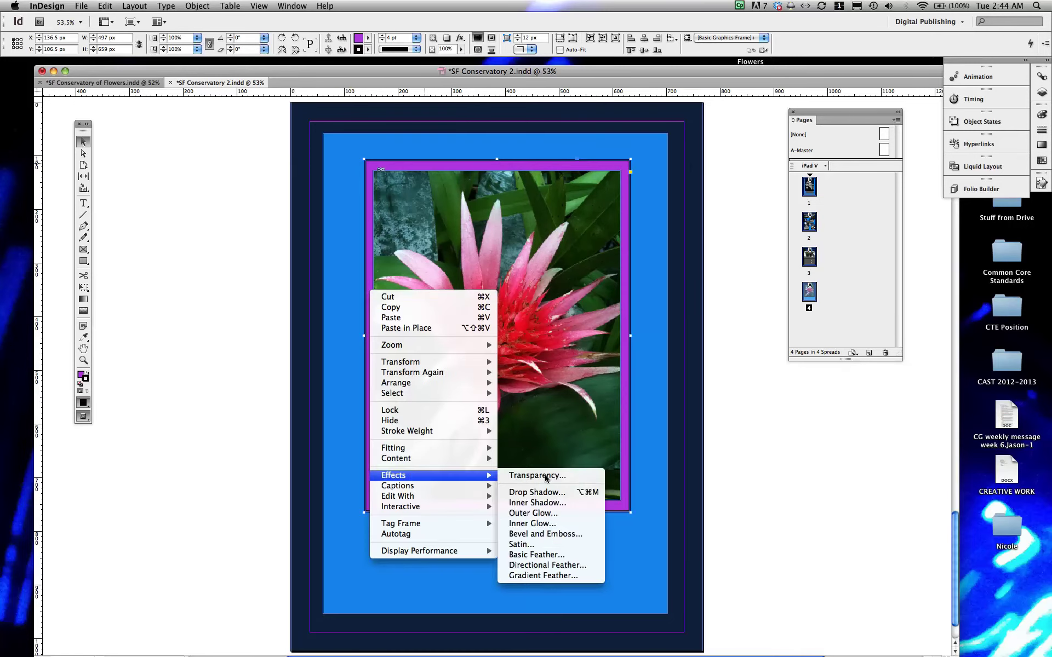
{"action": "left_click", "coordinate": [533, 513]}
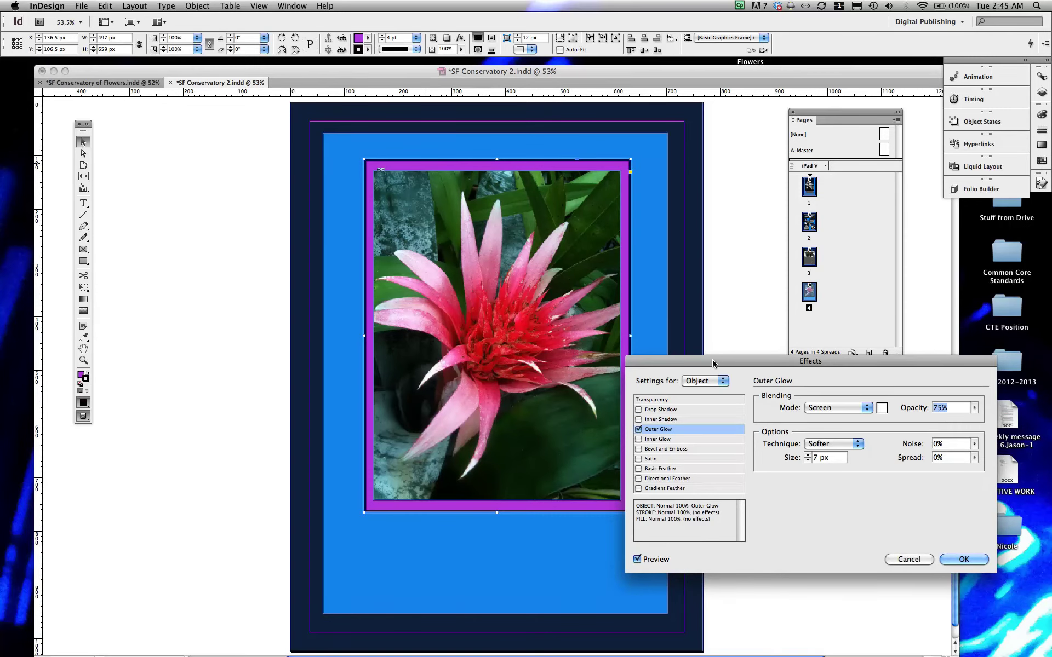
{"action": "left_click_drag", "start_coordinate": [713, 363], "coordinate": [718, 257]}
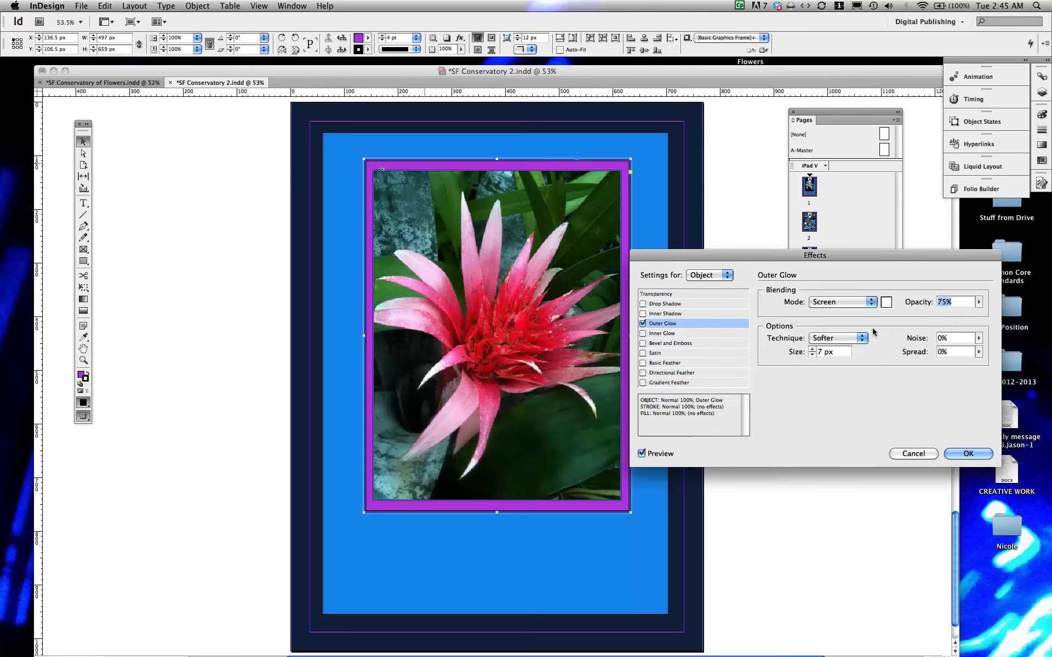
Step: Set the white Screen glow to 25 px size and 17% spread, and apply it
{"action": "left_click", "coordinate": [811, 349]}
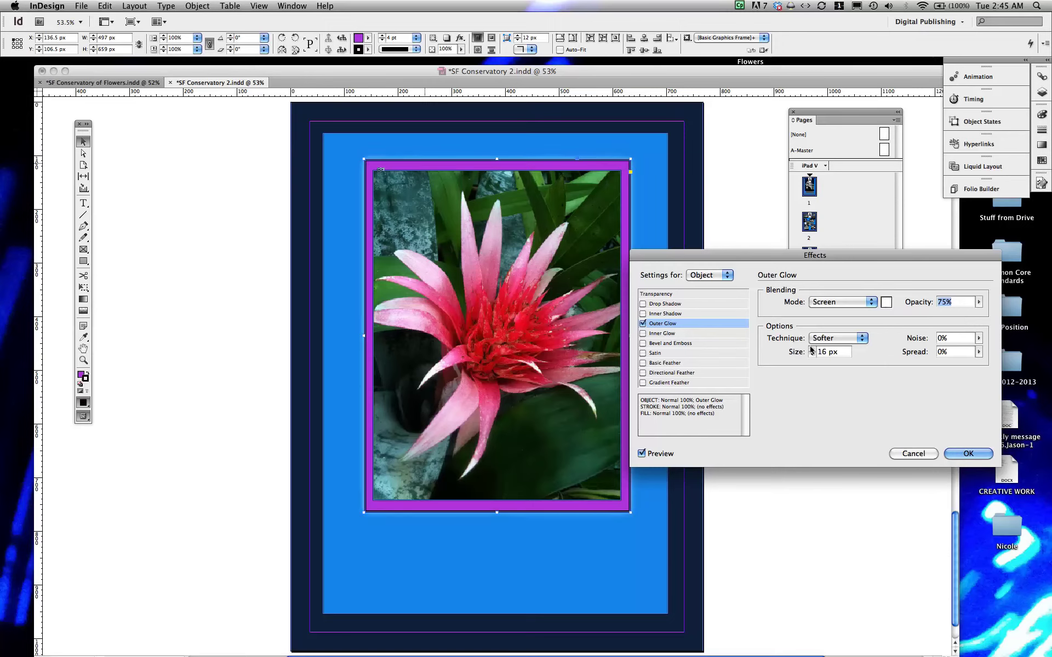
{"action": "left_click", "coordinate": [811, 349]}
{"action": "left_click", "coordinate": [811, 349]}
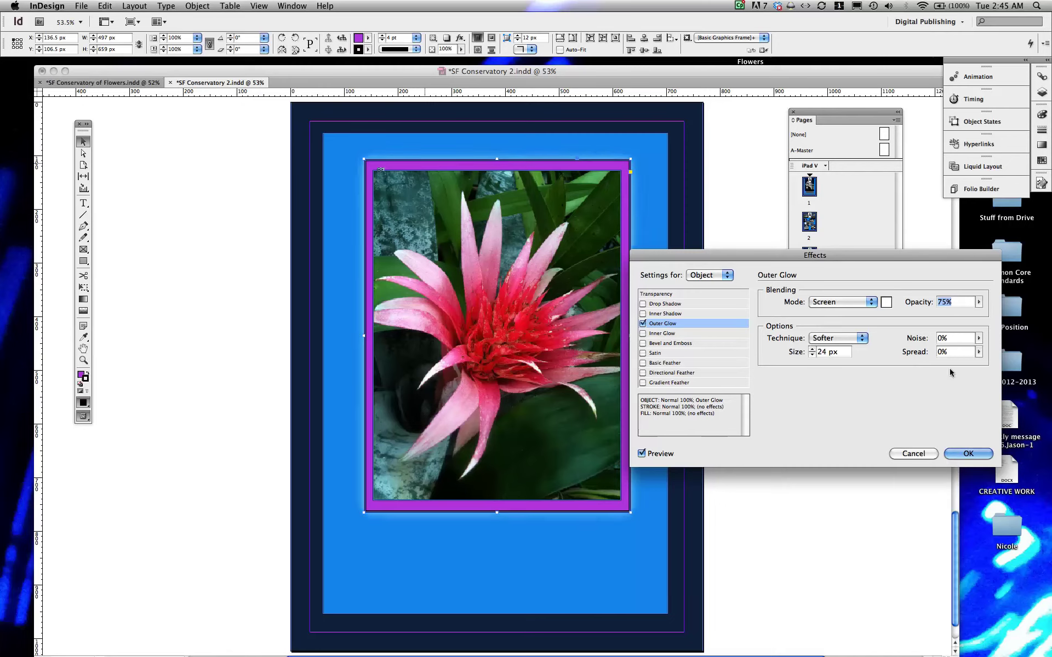
{"action": "left_click", "coordinate": [978, 352]}
{"action": "left_click_drag", "start_coordinate": [976, 364], "coordinate": [988, 365]}
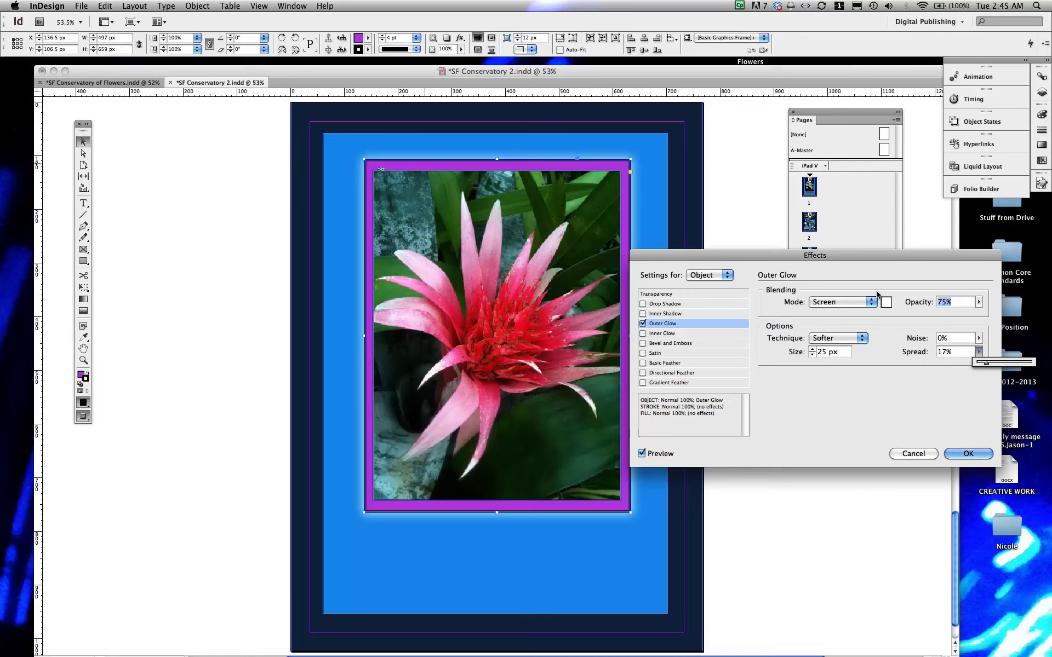
{"action": "left_click", "coordinate": [880, 255]}
{"action": "left_click_drag", "start_coordinate": [879, 256], "coordinate": [890, 252]}
{"action": "left_click", "coordinate": [976, 450]}
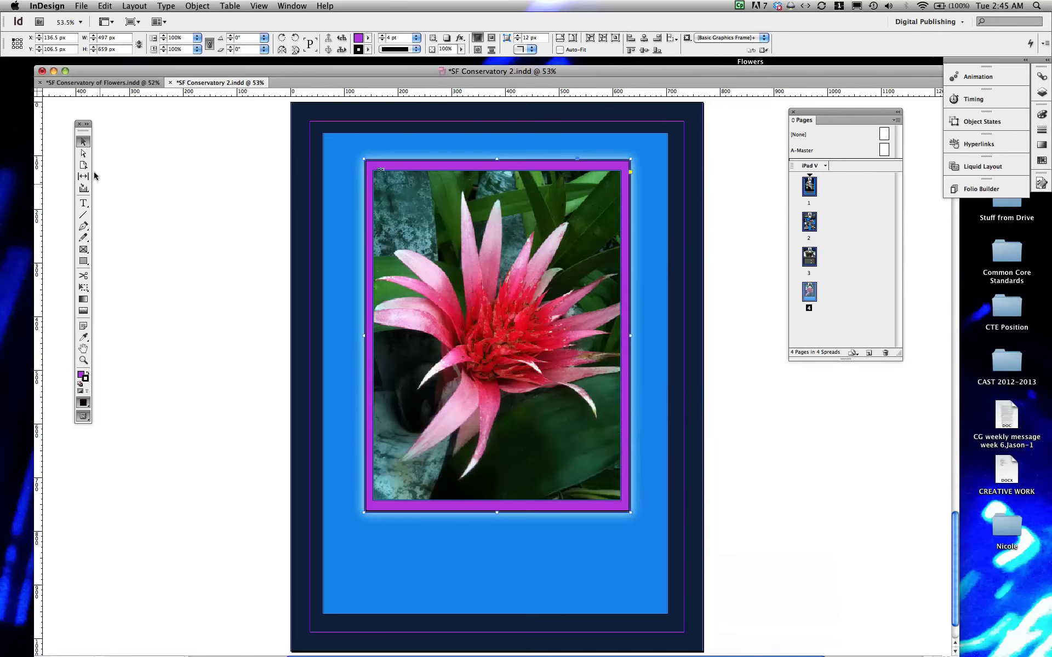
{"action": "left_click", "coordinate": [83, 203]}
{"action": "left_click", "coordinate": [112, 83]}
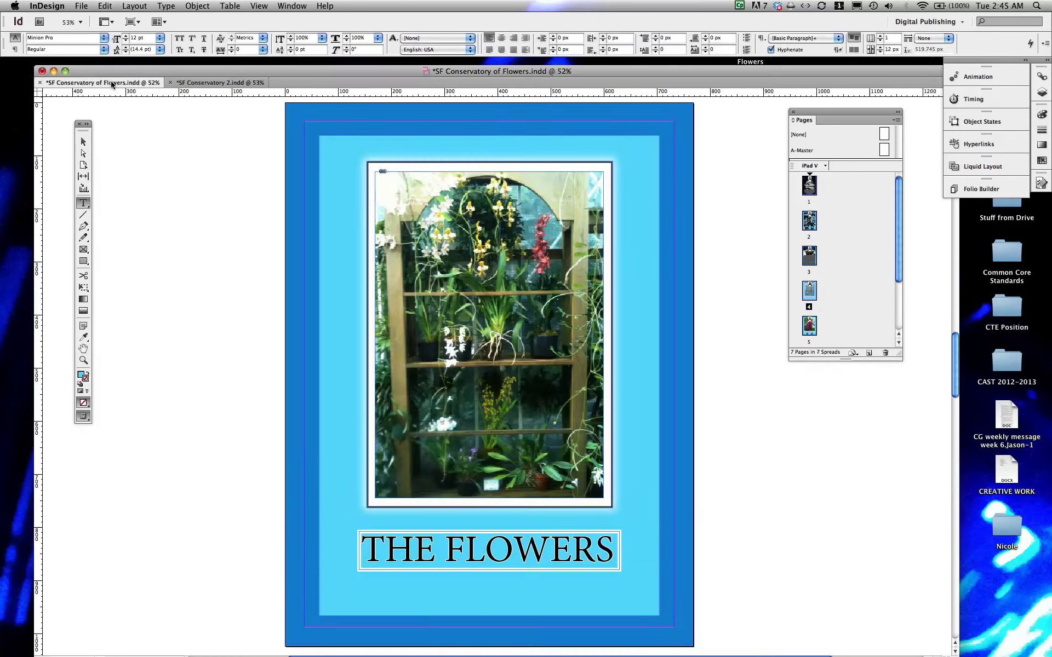
{"action": "left_click", "coordinate": [211, 82]}
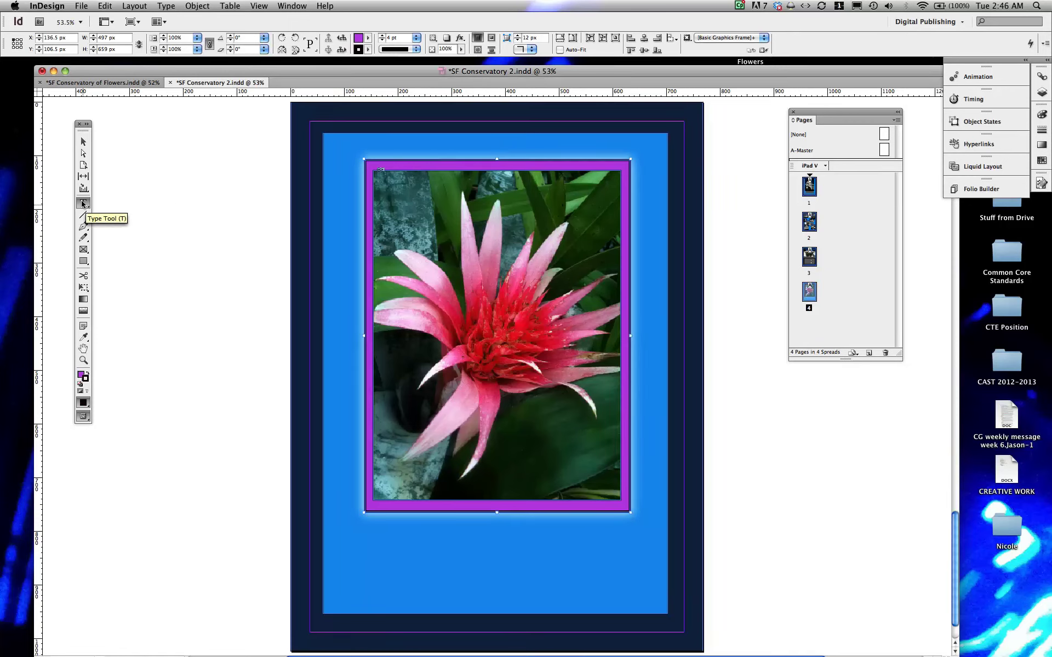
{"action": "left_click", "coordinate": [363, 555]}
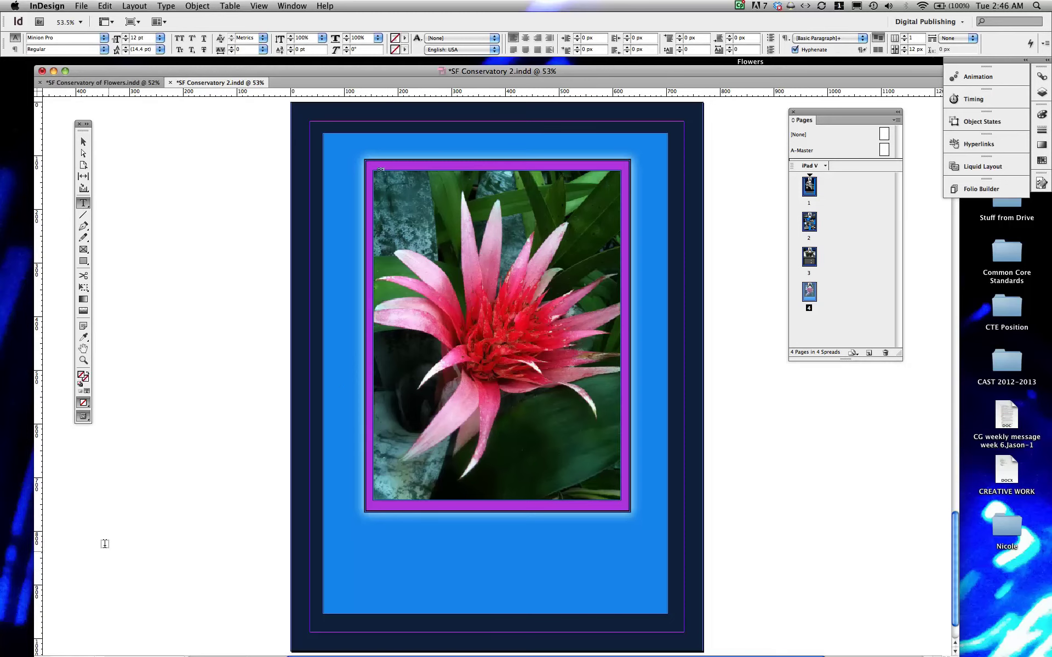
Step: Draw a text frame beside the page and type THE FLOWERS in Charlemagne Std Bold
{"action": "left_click_drag", "start_coordinate": [80, 541], "coordinate": [347, 596]}
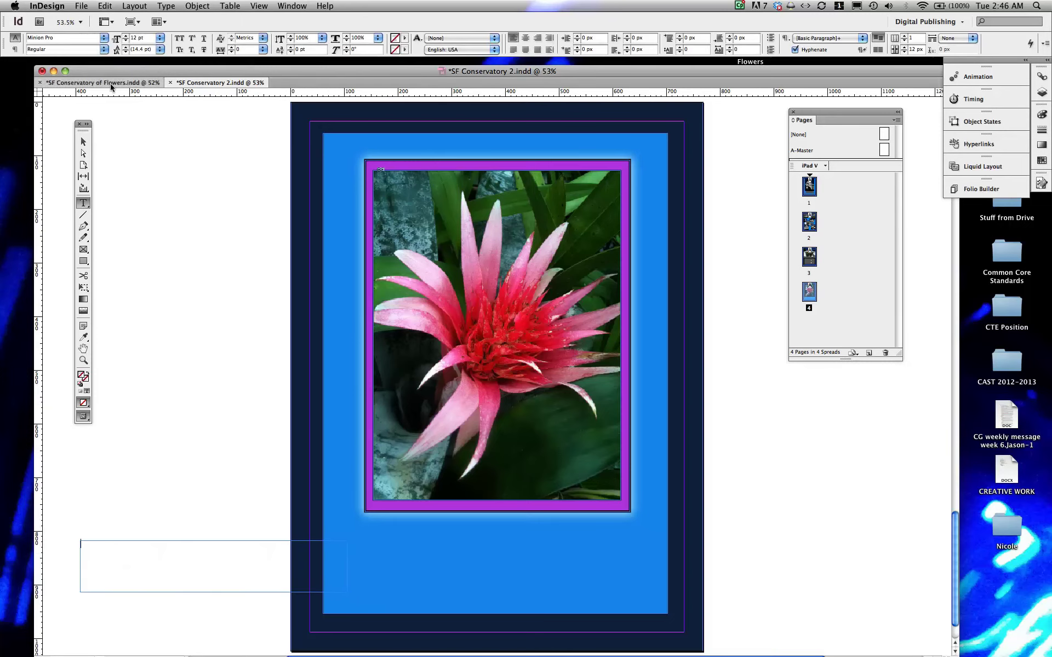
{"action": "left_click", "coordinate": [103, 38]}
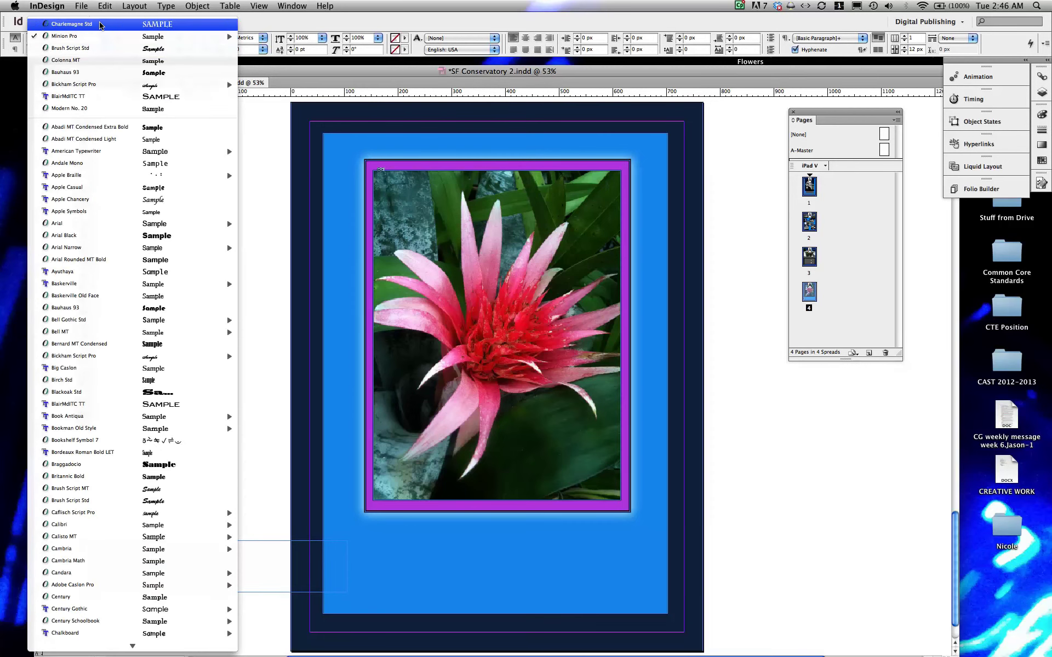
{"action": "left_click", "coordinate": [104, 47]}
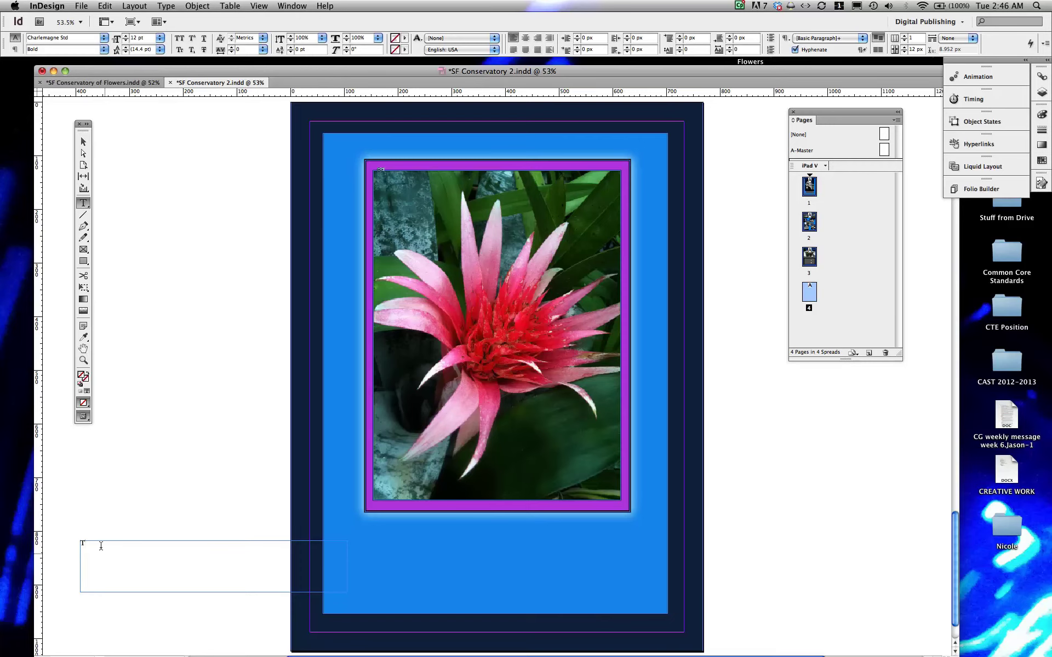
{"action": "type", "text": "E FLOWERS"}
{"action": "key", "text": "super+a"}
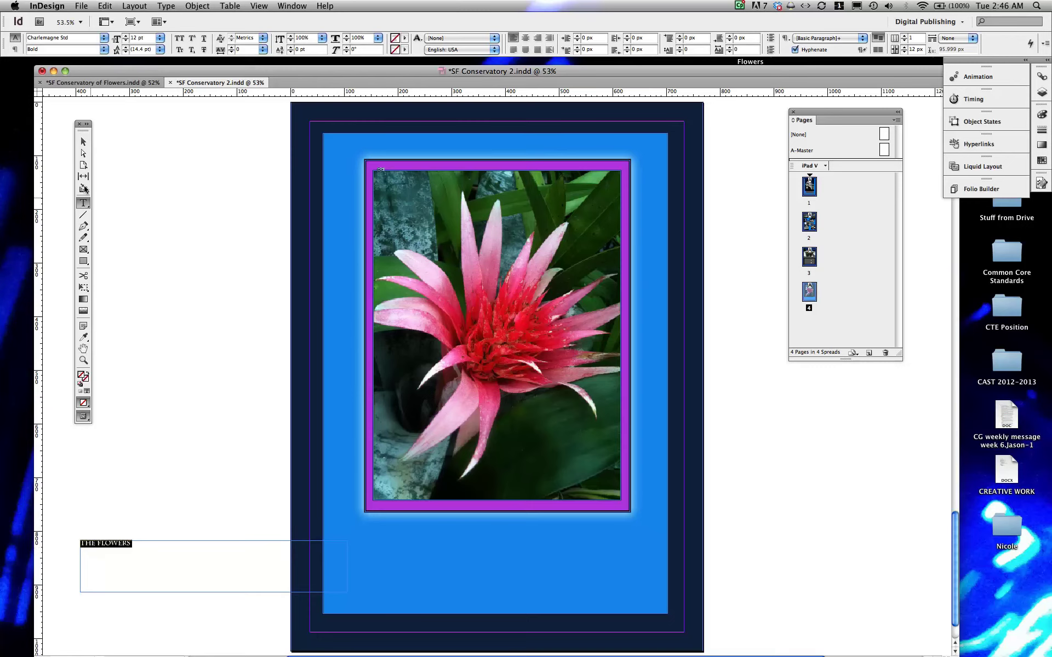
Step: Enlarge THE FLOWERS title to 47 pt
{"action": "left_click", "coordinate": [125, 35]}
{"action": "left_click", "coordinate": [125, 35]}
{"action": "left_click", "coordinate": [125, 35]}
{"action": "left_click", "coordinate": [125, 35]}
{"action": "left_click", "coordinate": [124, 35]}
{"action": "left_click", "coordinate": [125, 35]}
{"action": "left_click", "coordinate": [125, 35]}
{"action": "left_click", "coordinate": [125, 35]}
{"action": "left_click", "coordinate": [124, 35]}
{"action": "left_click", "coordinate": [125, 36]}
{"action": "left_click", "coordinate": [125, 35]}
{"action": "left_click", "coordinate": [125, 35]}
{"action": "left_click", "coordinate": [125, 35]}
{"action": "left_click", "coordinate": [124, 35]}
{"action": "left_click", "coordinate": [125, 35]}
{"action": "left_click", "coordinate": [125, 35]}
{"action": "left_click", "coordinate": [125, 35]}
{"action": "left_click", "coordinate": [125, 35]}
{"action": "left_click", "coordinate": [125, 35]}
{"action": "left_click", "coordinate": [124, 35]}
{"action": "left_click", "coordinate": [125, 35]}
{"action": "left_click", "coordinate": [125, 35]}
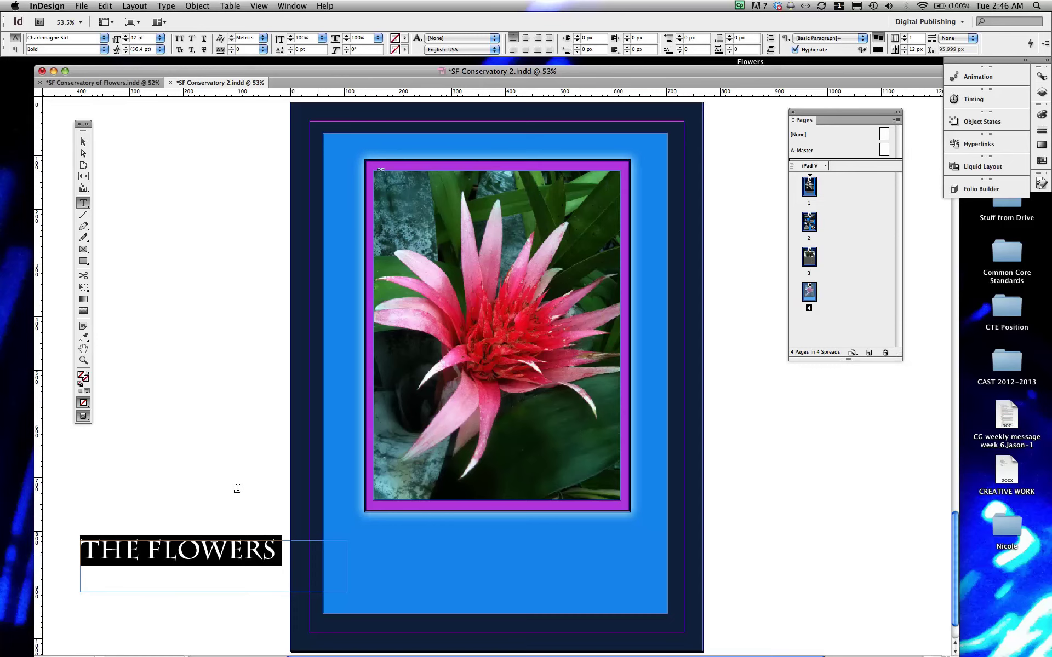
{"action": "left_click", "coordinate": [83, 143]}
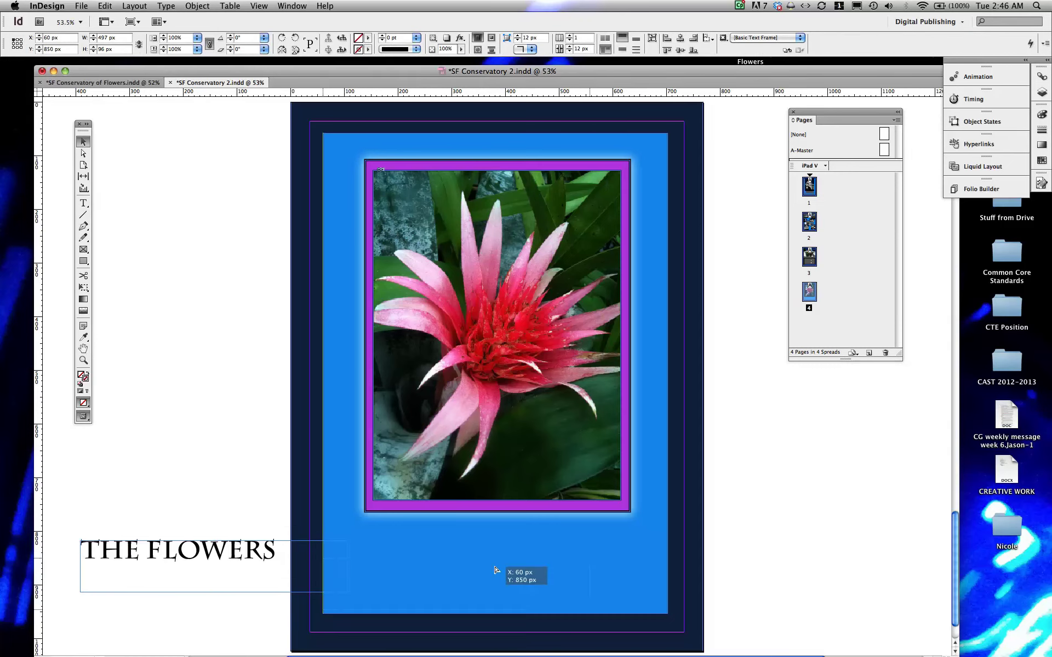
Step: Move the THE FLOWERS frame below the photo, shrink it to 372.5 × 46 px, and centre it
{"action": "left_click_drag", "start_coordinate": [496, 570], "coordinate": [538, 549]}
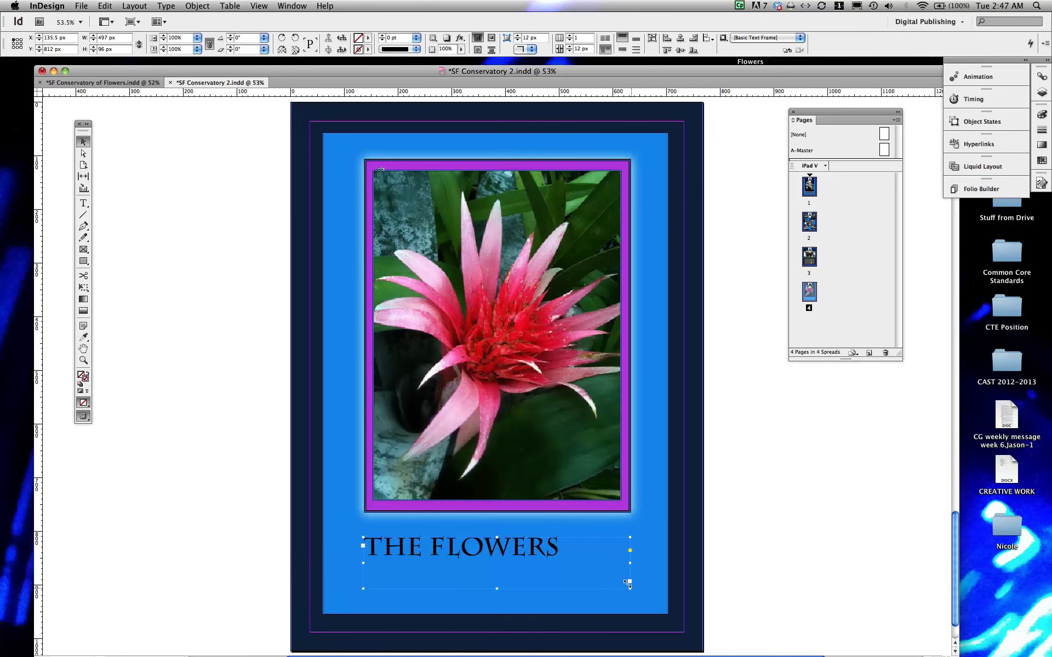
{"action": "left_click_drag", "start_coordinate": [628, 584], "coordinate": [563, 571]}
{"action": "mouse_move", "coordinate": [495, 552]}
{"action": "left_mouse_down"}
{"action": "mouse_move", "coordinate": [529, 553]}
{"action": "mouse_move", "coordinate": [492, 561]}
{"action": "left_mouse_up"}
{"action": "key", "text": "Down"}
{"action": "key", "text": "Down"}
{"action": "key", "text": "Down"}
{"action": "key", "text": "Down"}
{"action": "key", "text": "Down"}
{"action": "key", "text": "Down"}
{"action": "key", "text": "Down"}
{"action": "key", "text": "Down"}
{"action": "key", "text": "Down"}
{"action": "key", "text": "Down"}
{"action": "key", "text": "Down"}
{"action": "key", "text": "Down"}
{"action": "key", "text": "Down"}
{"action": "key", "text": "Down"}
{"action": "key", "text": "Down"}
{"action": "key", "text": "Down"}
{"action": "key", "text": "Down"}
{"action": "key", "text": "Down"}
{"action": "key", "text": "Down"}
{"action": "key", "text": "Down"}
{"action": "key", "text": "Down"}
{"action": "key", "text": "Down"}
{"action": "key", "text": "Down"}
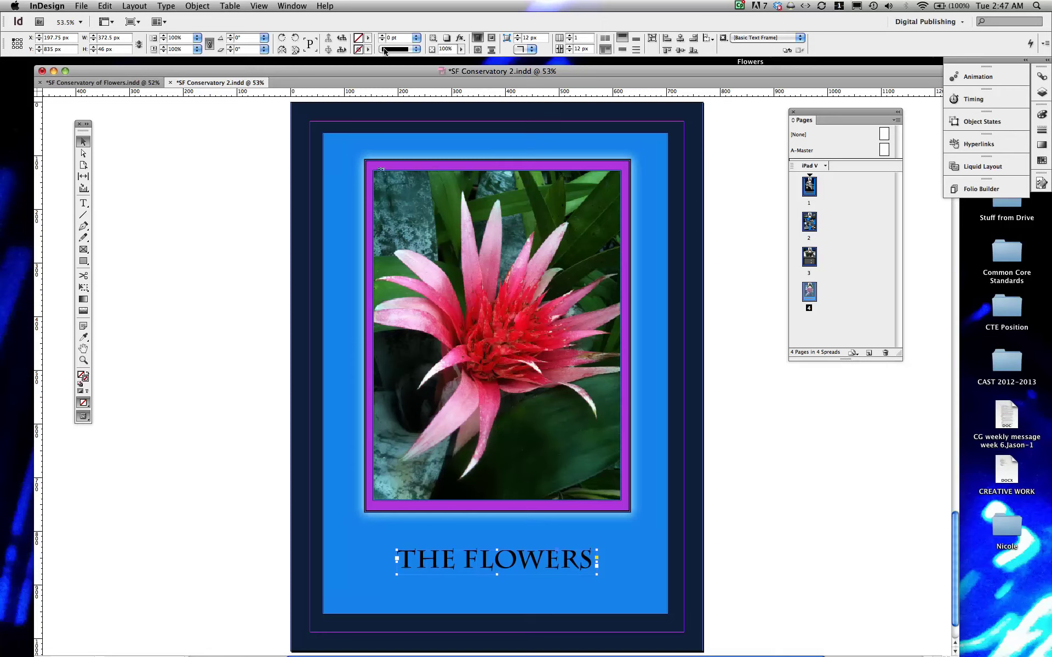
Step: Select the THE FLOWERS text and set its fill colour to RGB Magenta
{"action": "left_click", "coordinate": [83, 203]}
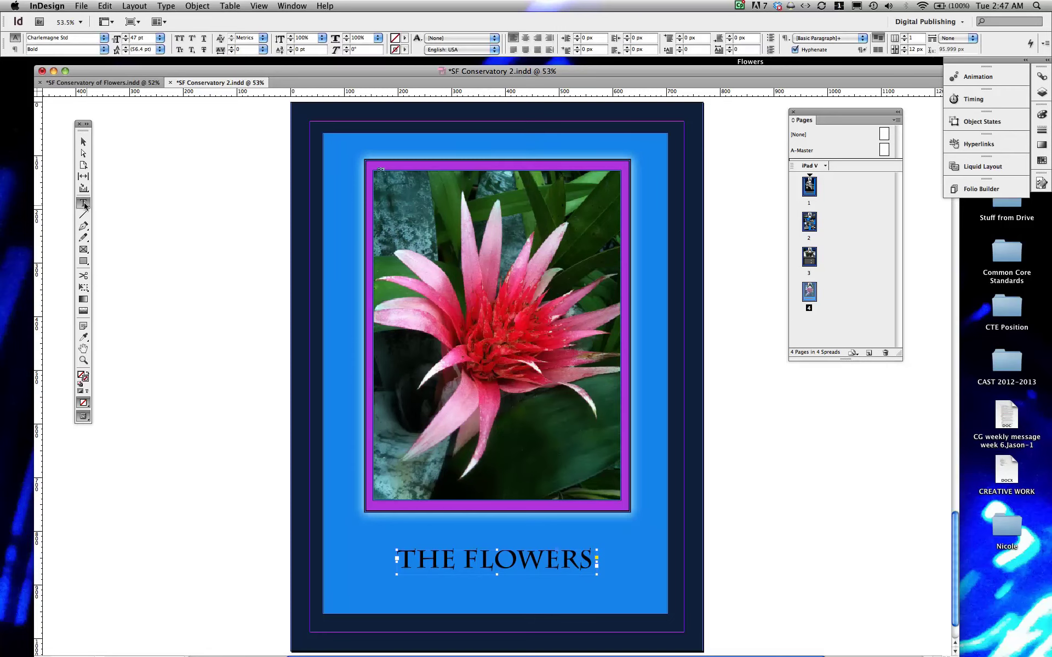
{"action": "left_click_drag", "start_coordinate": [592, 550], "coordinate": [367, 529]}
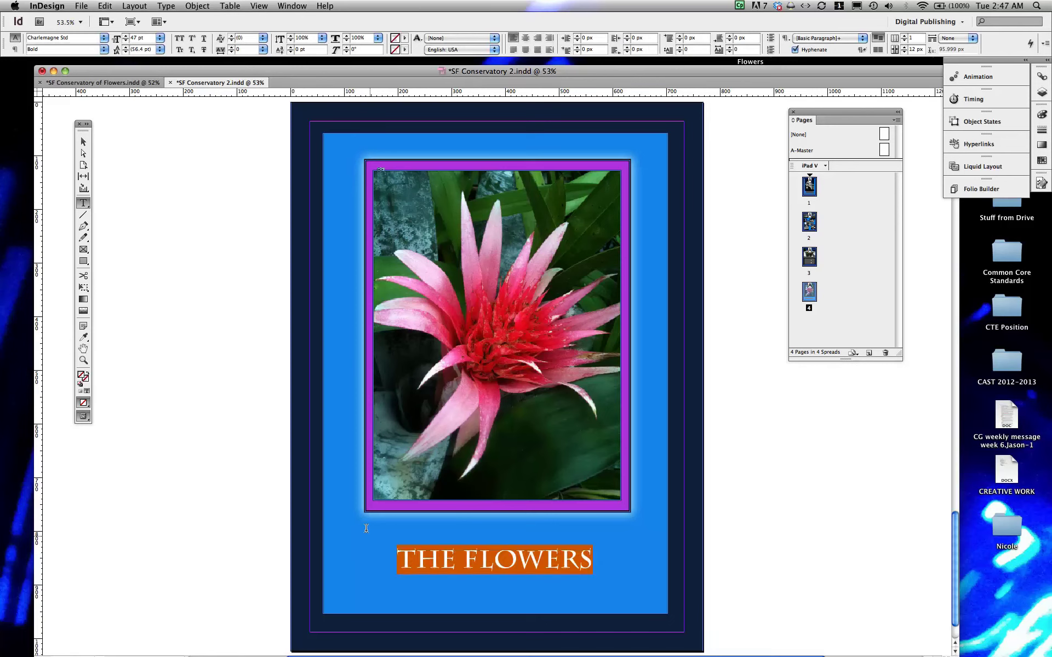
{"action": "left_click", "coordinate": [404, 49]}
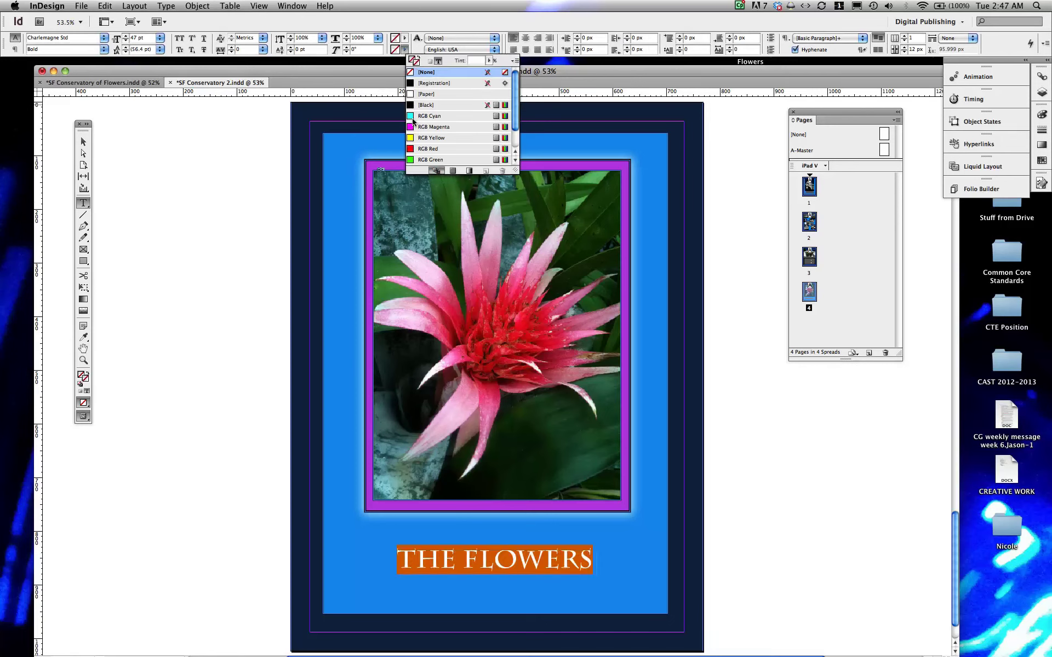
{"action": "left_click", "coordinate": [402, 49]}
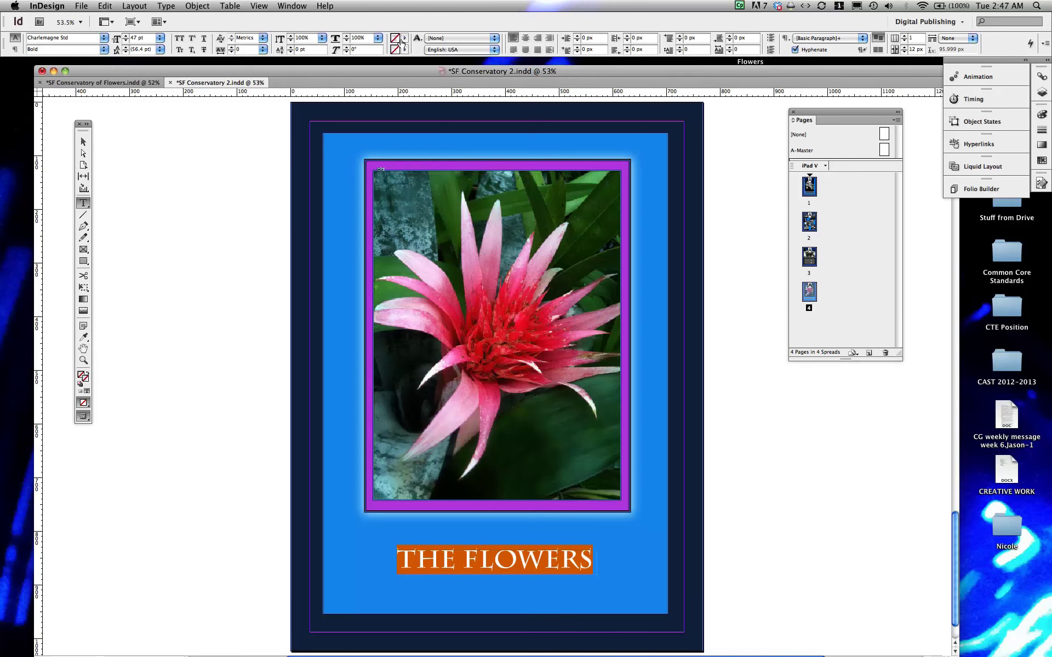
{"action": "left_click", "coordinate": [404, 38]}
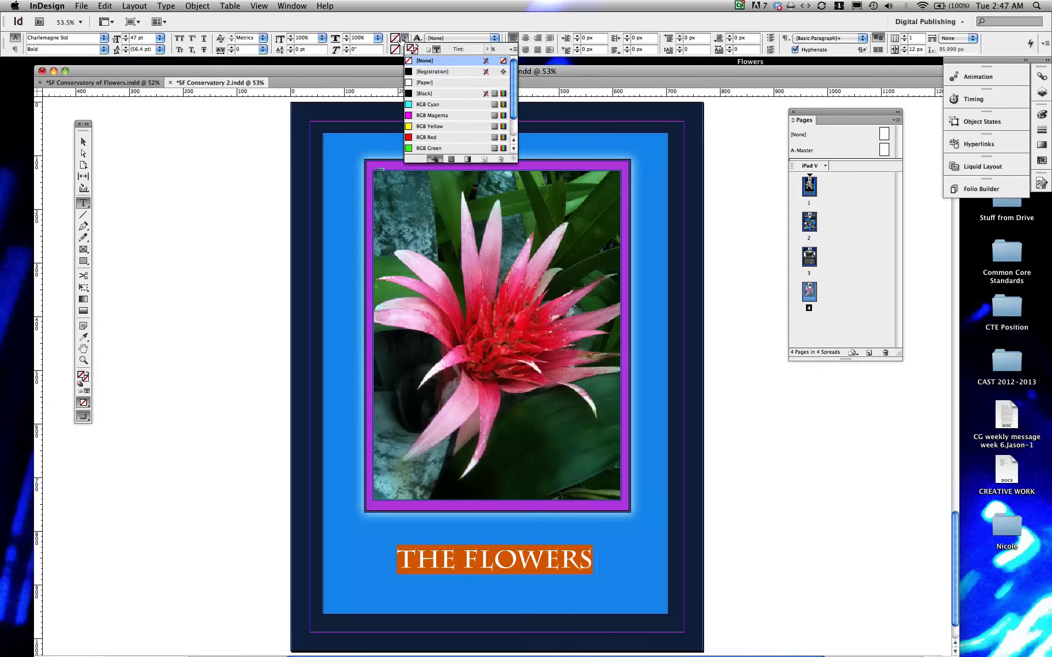
{"action": "left_click", "coordinate": [419, 115]}
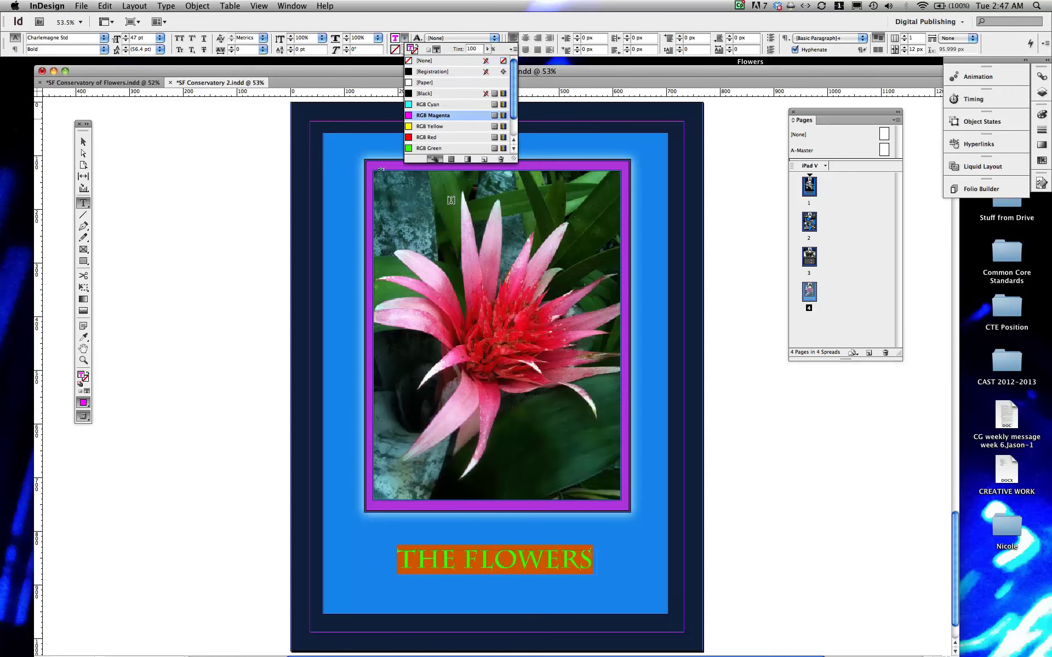
{"action": "left_click", "coordinate": [232, 290]}
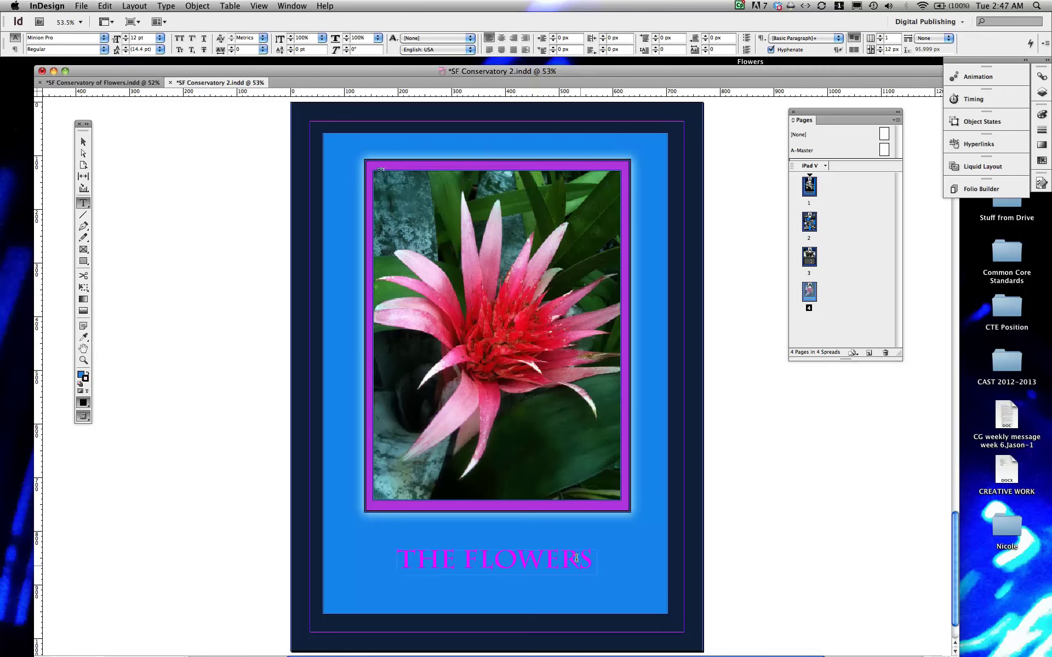
Step: Reselect the title text, check its context menu without changes, then select the whole title frame
{"action": "left_click_drag", "start_coordinate": [592, 559], "coordinate": [378, 553]}
{"action": "right_click", "coordinate": [424, 563]}
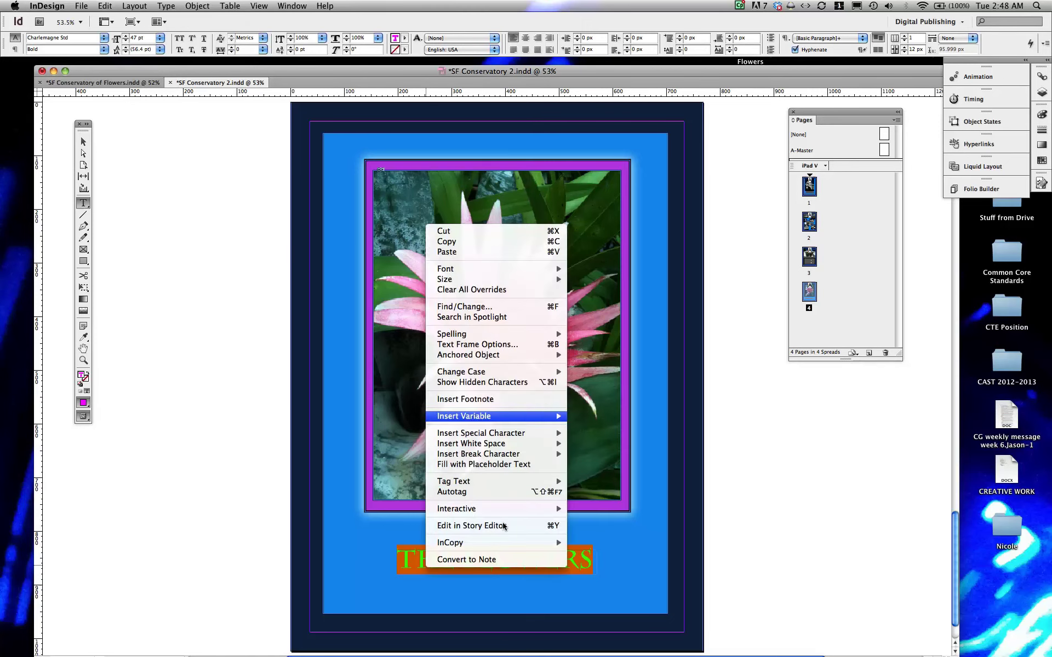
{"action": "mouse_move", "coordinate": [498, 507]}
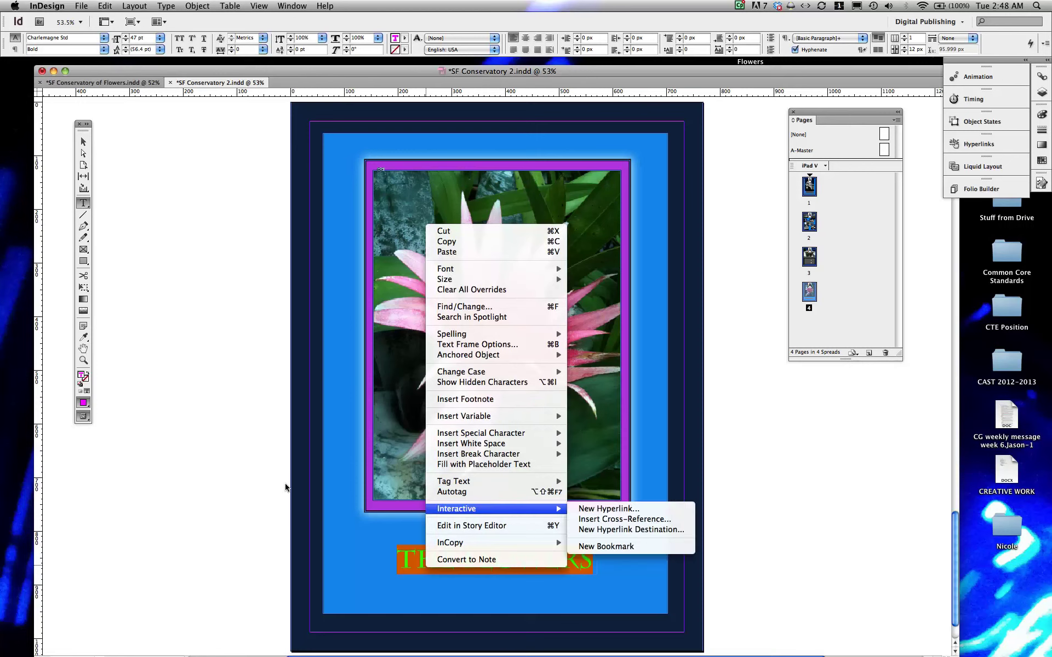
{"action": "left_click", "coordinate": [232, 479]}
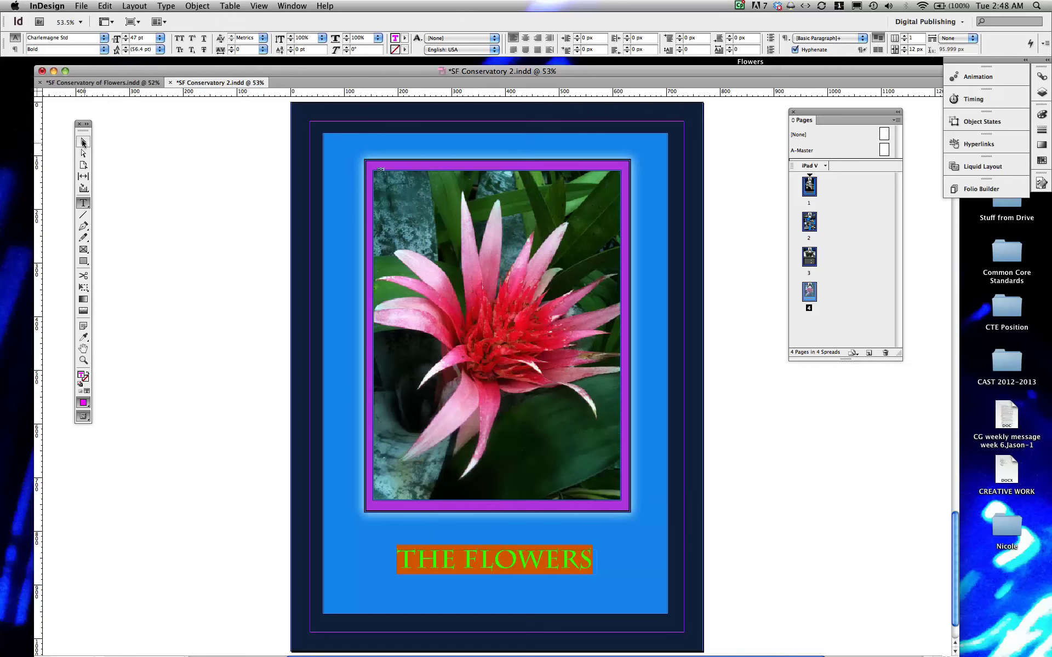
{"action": "left_click", "coordinate": [84, 143]}
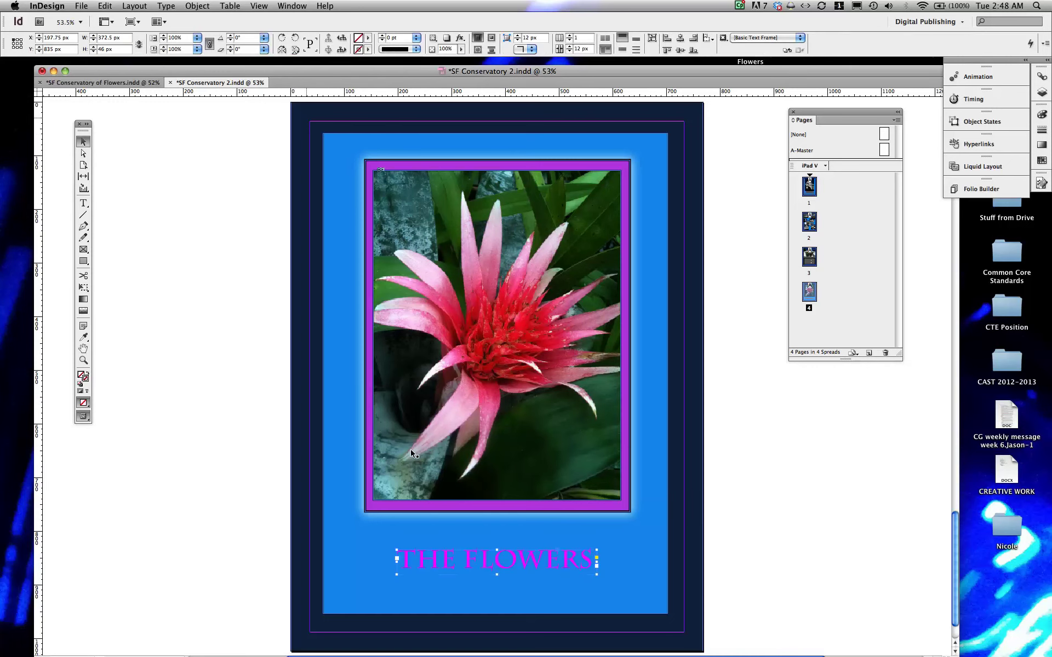
Step: Give the title frame a Screen outer glow with 75% opacity, 9 px size and 11% spread
{"action": "right_click", "coordinate": [445, 563]}
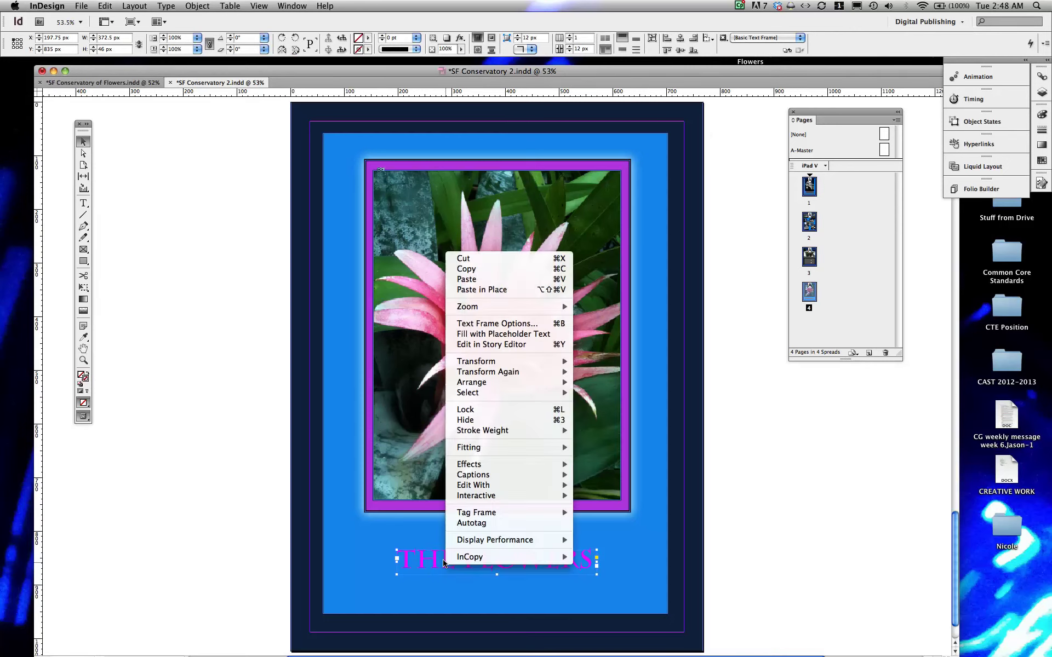
{"action": "mouse_move", "coordinate": [492, 463]}
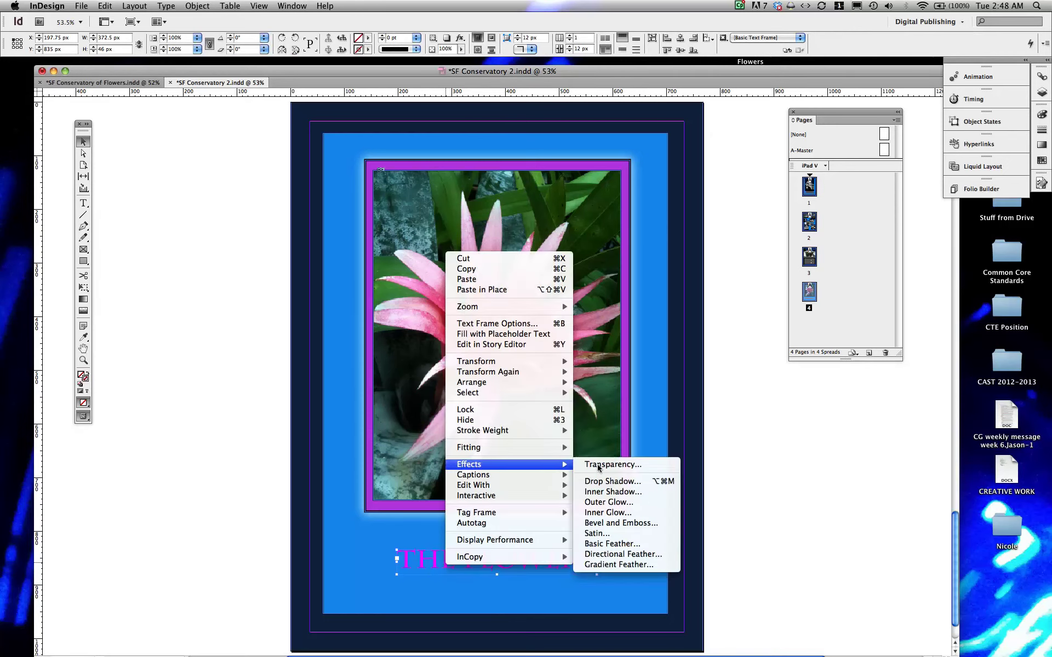
{"action": "left_click", "coordinate": [603, 502]}
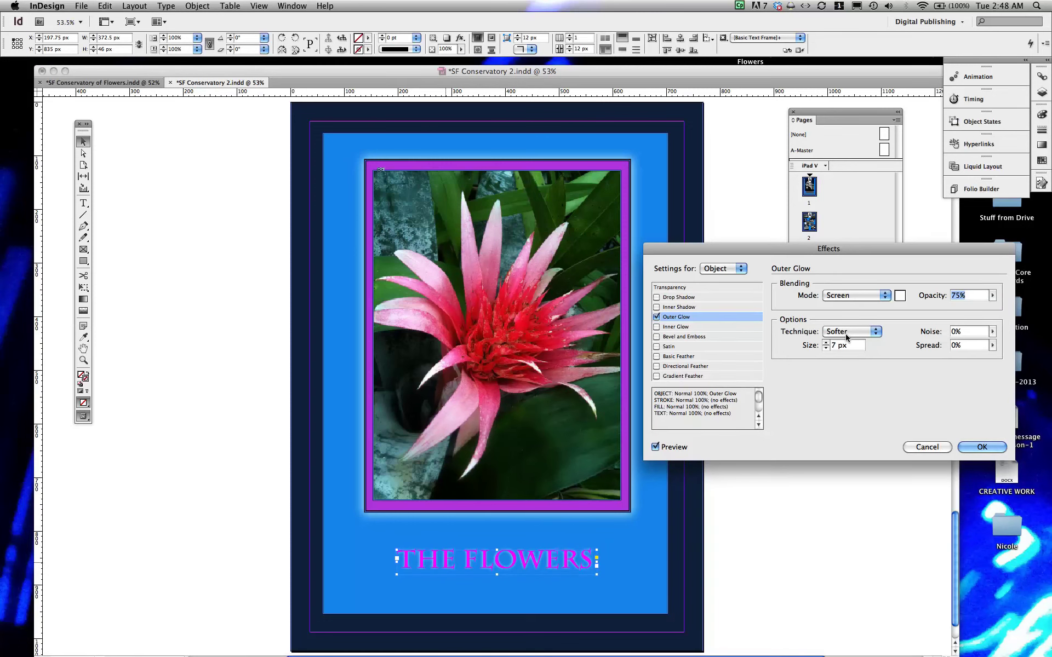
{"action": "left_click", "coordinate": [825, 342]}
{"action": "left_click", "coordinate": [825, 342]}
{"action": "left_click", "coordinate": [825, 342]}
{"action": "left_click", "coordinate": [825, 342]}
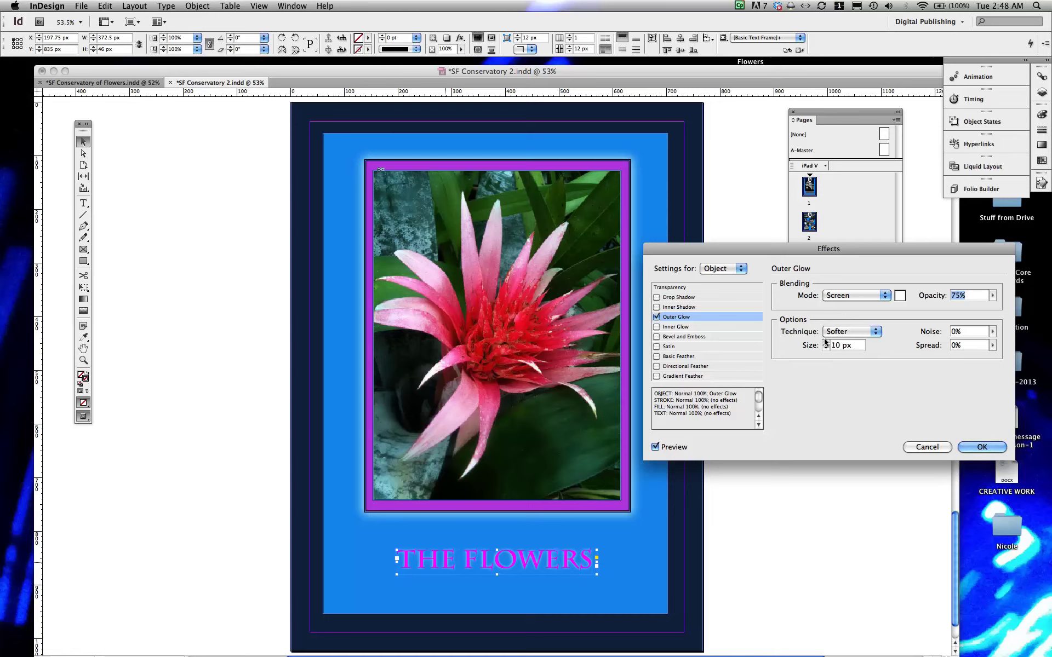
{"action": "left_click", "coordinate": [991, 345]}
{"action": "left_click_drag", "start_coordinate": [992, 357], "coordinate": [992, 358]}
{"action": "left_click", "coordinate": [983, 448]}
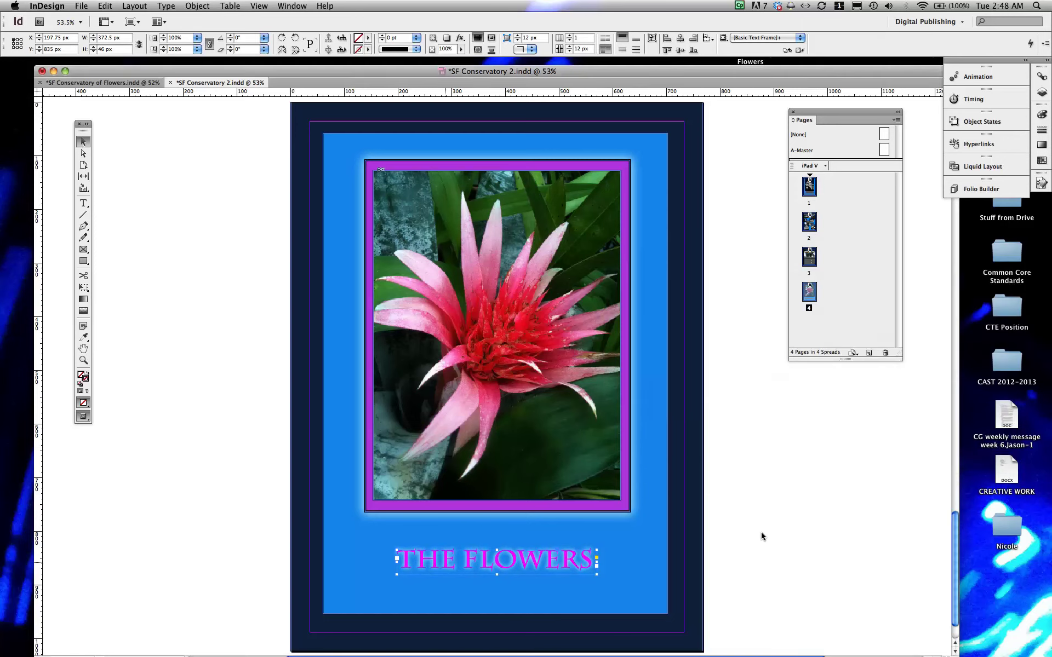
{"action": "left_click", "coordinate": [763, 532]}
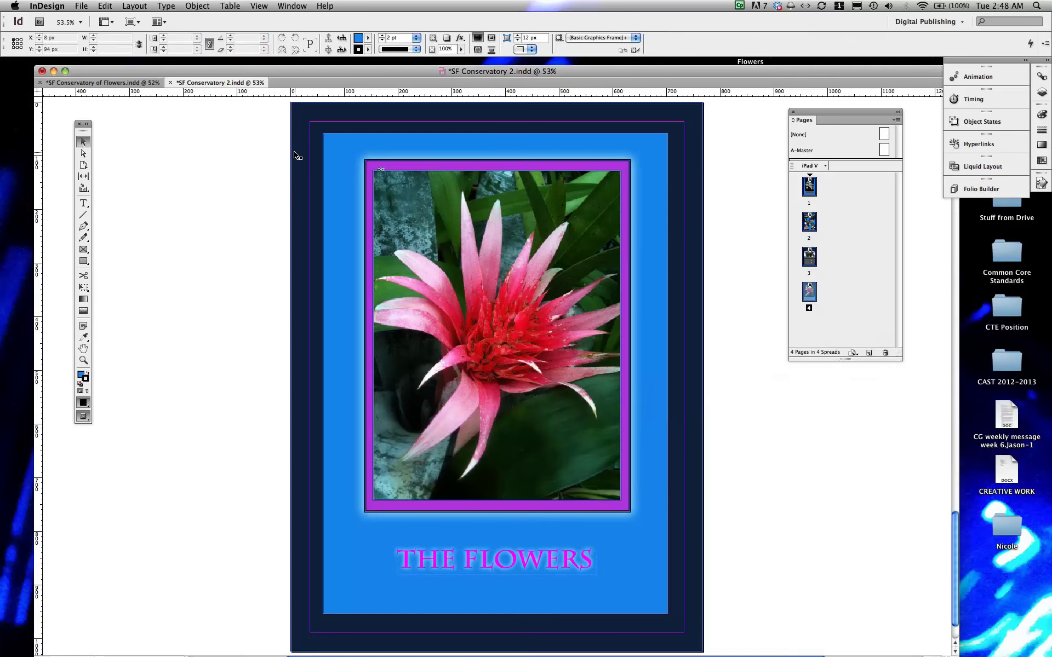